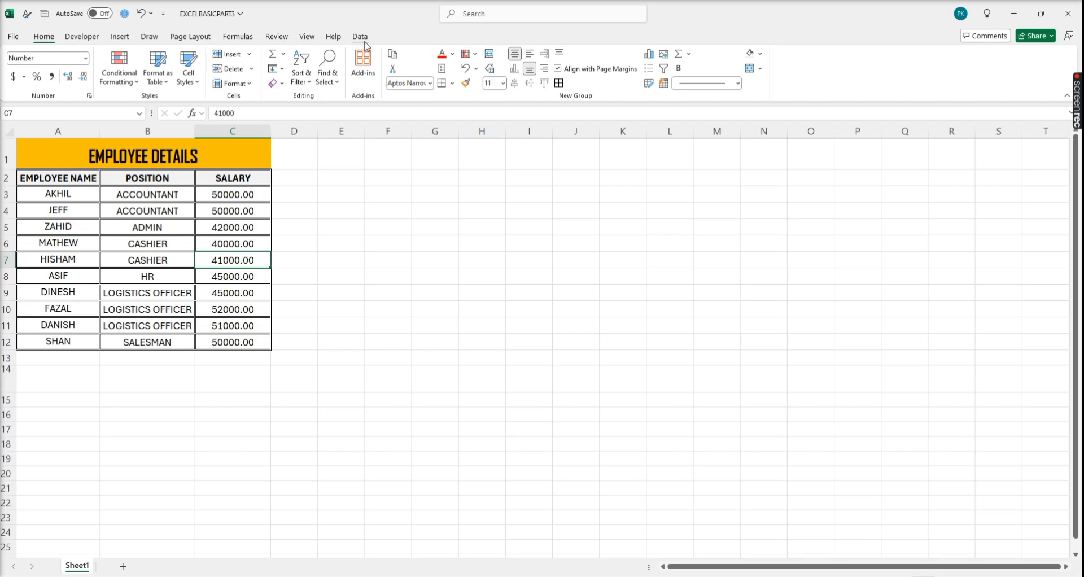
Step: Turn on filtering for the employee table A2:C12 and look over the EMPLOYEE NAME filter options
{"action": "left_click", "coordinate": [364, 40]}
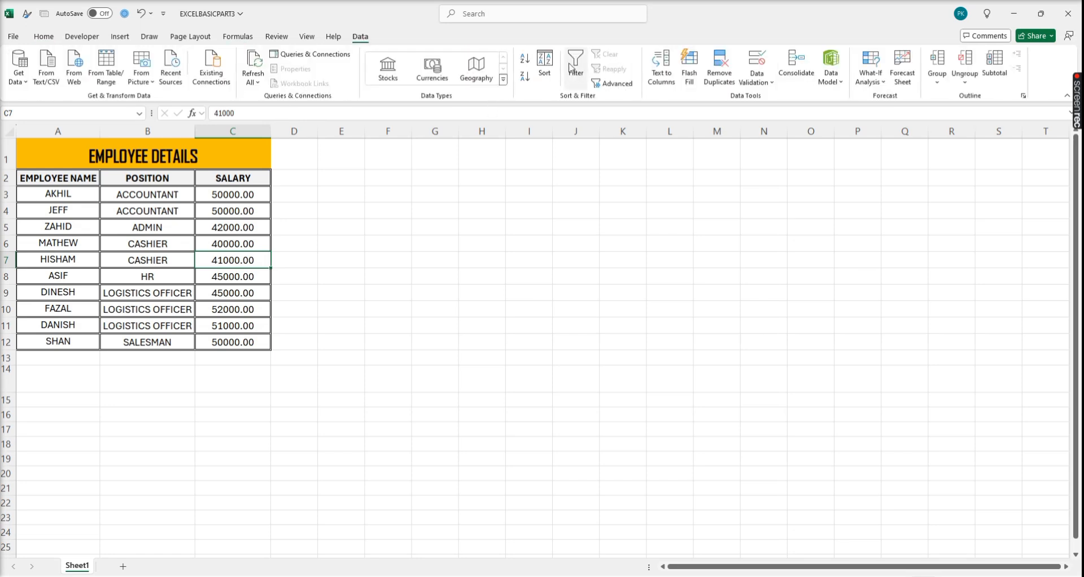
{"action": "mouse_move", "coordinate": [85, 150]}
{"action": "left_mouse_down"}
{"action": "mouse_move", "coordinate": [215, 297]}
{"action": "mouse_move", "coordinate": [133, 281]}
{"action": "left_mouse_up"}
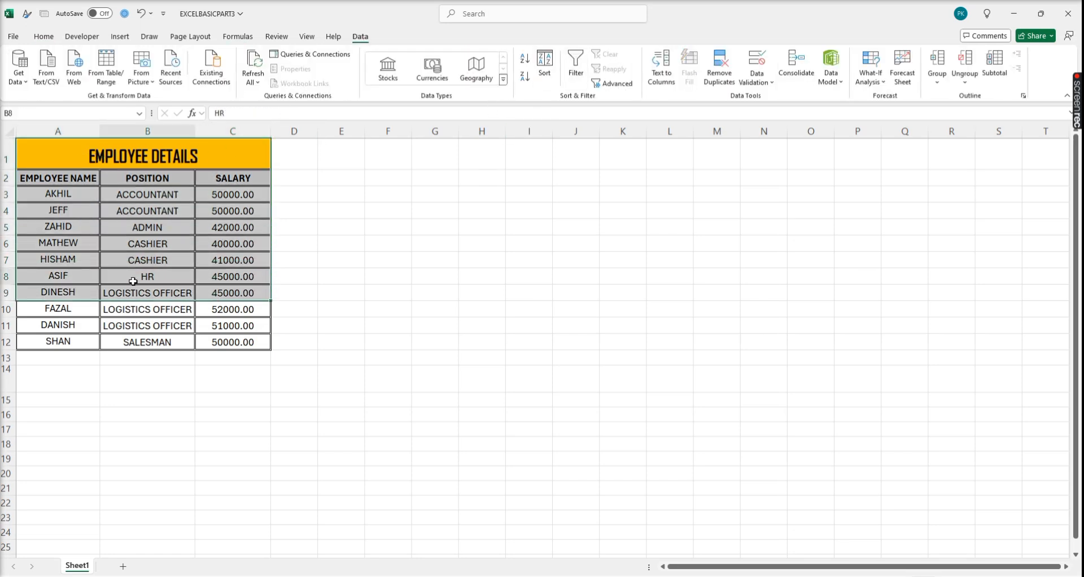
{"action": "mouse_move", "coordinate": [50, 189]}
{"action": "left_mouse_down"}
{"action": "mouse_move", "coordinate": [256, 228]}
{"action": "mouse_move", "coordinate": [265, 346]}
{"action": "left_mouse_up"}
{"action": "left_click", "coordinate": [51, 182]}
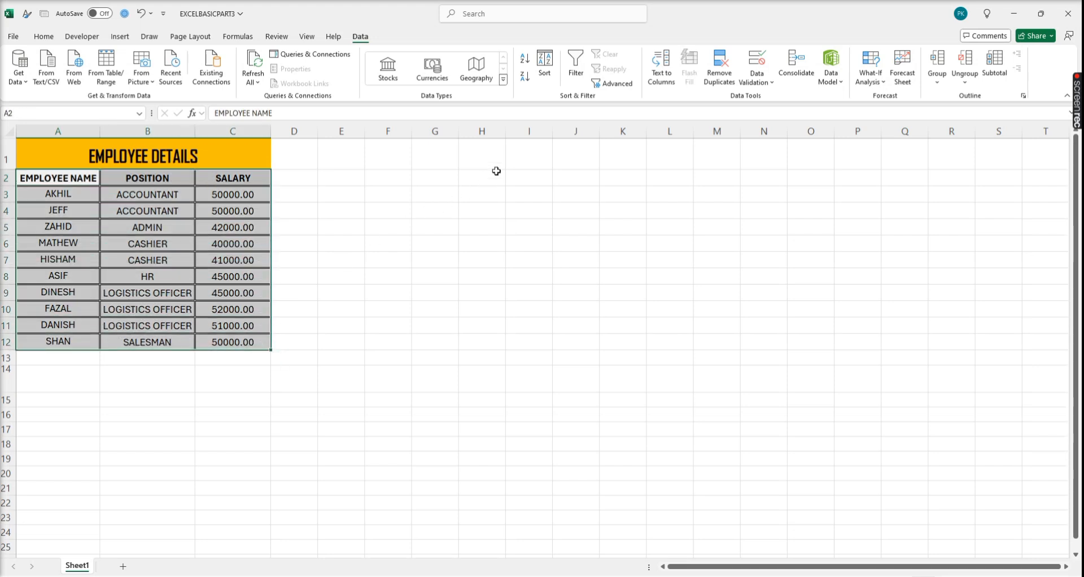
{"action": "left_click", "coordinate": [576, 77]}
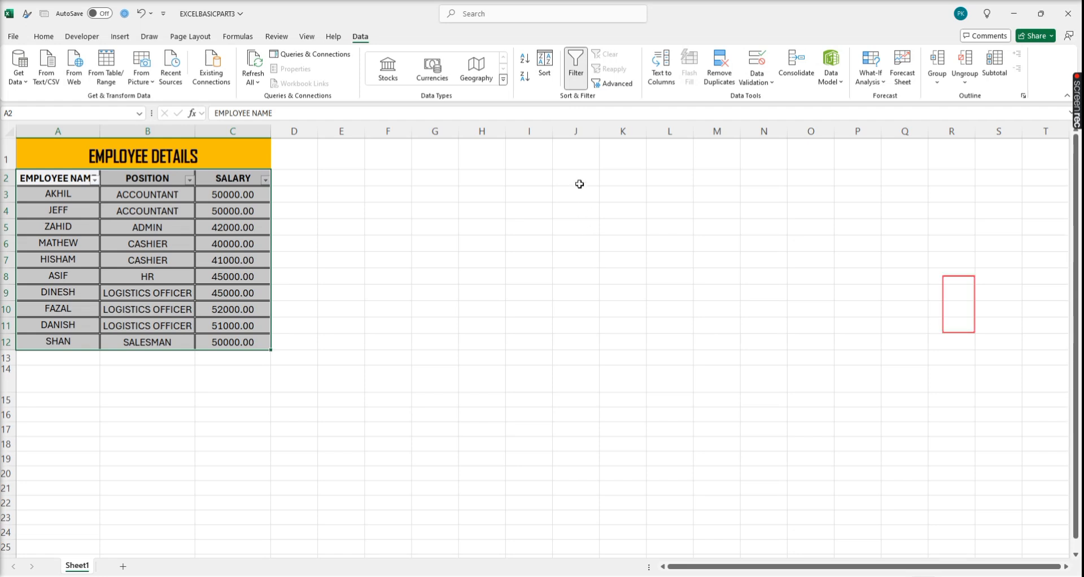
{"action": "left_click", "coordinate": [95, 179]}
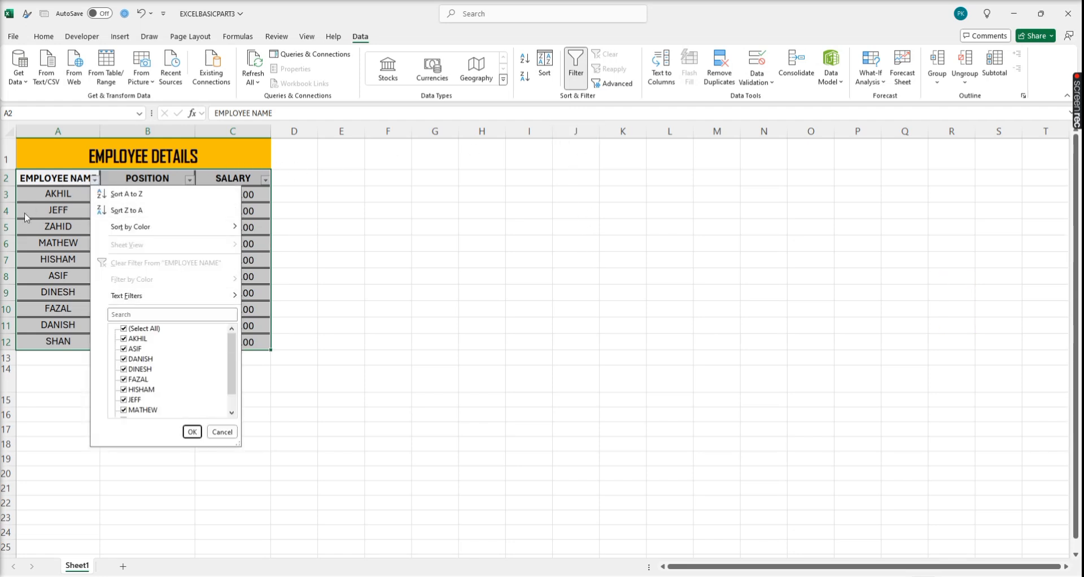
{"action": "left_click", "coordinate": [30, 228]}
Step: Turn off the filter on the employee table
{"action": "left_click_drag", "start_coordinate": [377, 194], "coordinate": [573, 357]}
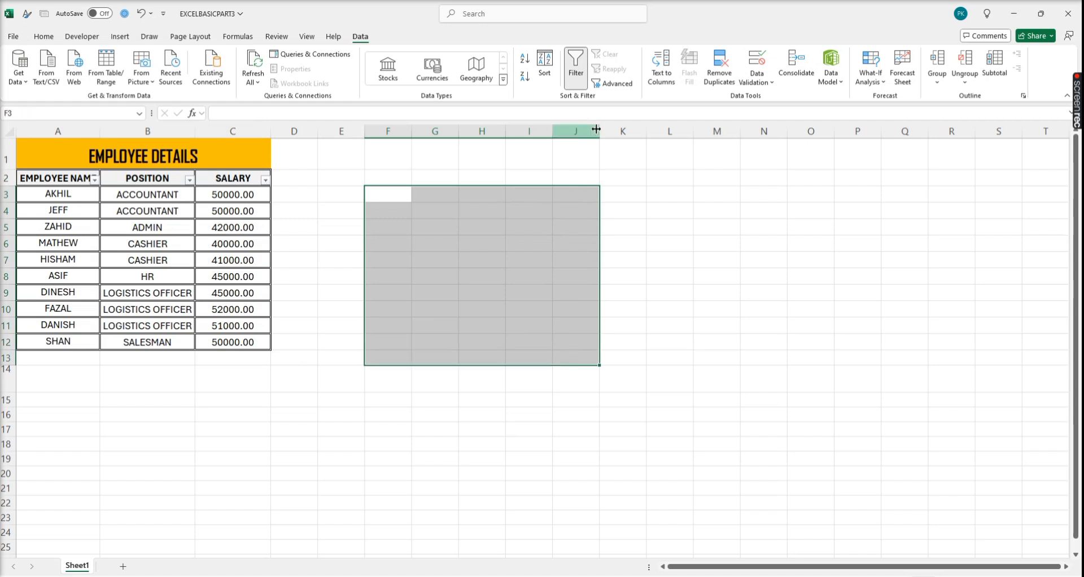
{"action": "left_click", "coordinate": [143, 199]}
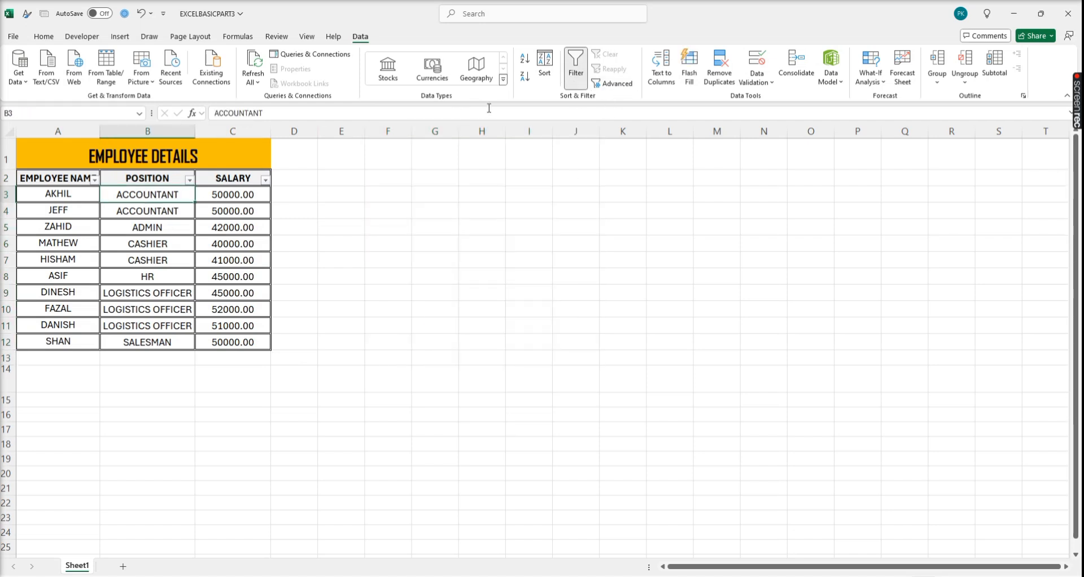
{"action": "left_click", "coordinate": [569, 70]}
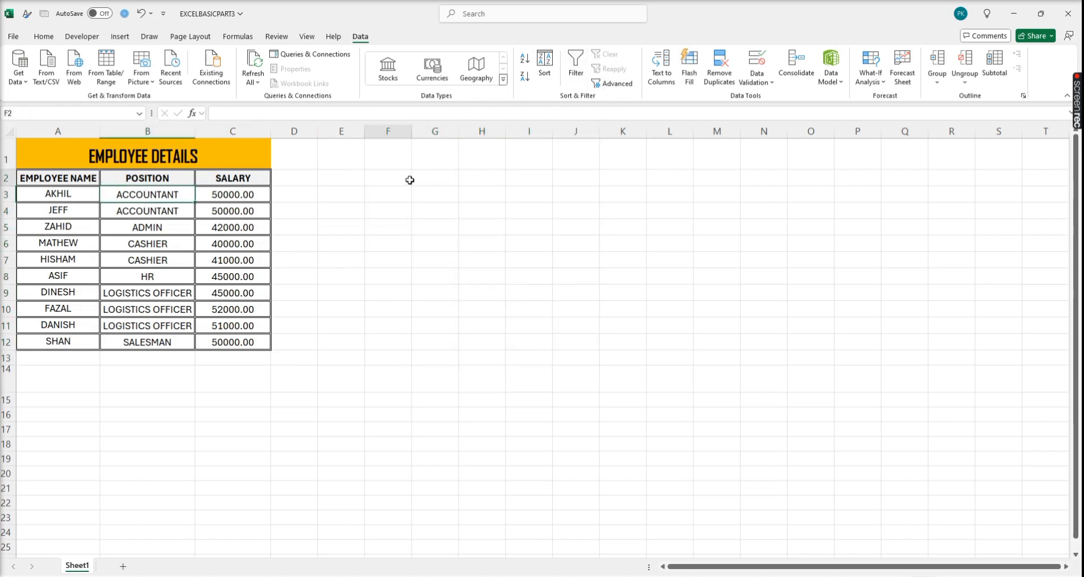
Step: Try applying a filter to the blank range F2:J8 and remove it again
{"action": "left_click_drag", "start_coordinate": [409, 176], "coordinate": [585, 276]}
{"action": "left_click", "coordinate": [577, 62]}
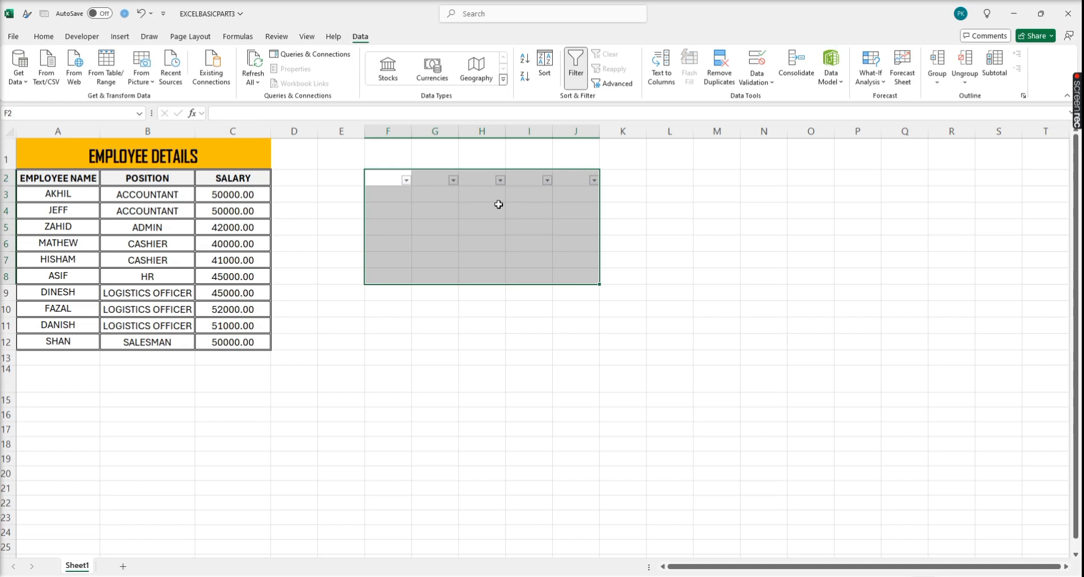
{"action": "left_click", "coordinate": [454, 182]}
{"action": "left_click", "coordinate": [454, 181]}
{"action": "left_click", "coordinate": [579, 73]}
Step: Turn on filtering for the employee table A2:C12 and show only the employees in rows 3 and 11 by name
{"action": "left_click_drag", "start_coordinate": [68, 179], "coordinate": [236, 342]}
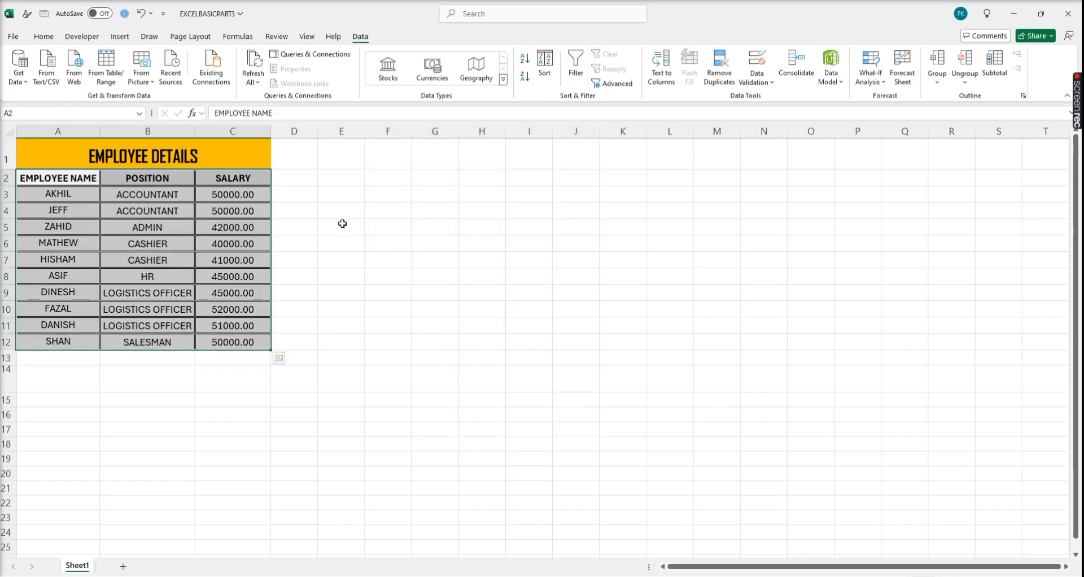
{"action": "left_click", "coordinate": [576, 71]}
{"action": "left_click", "coordinate": [93, 179]}
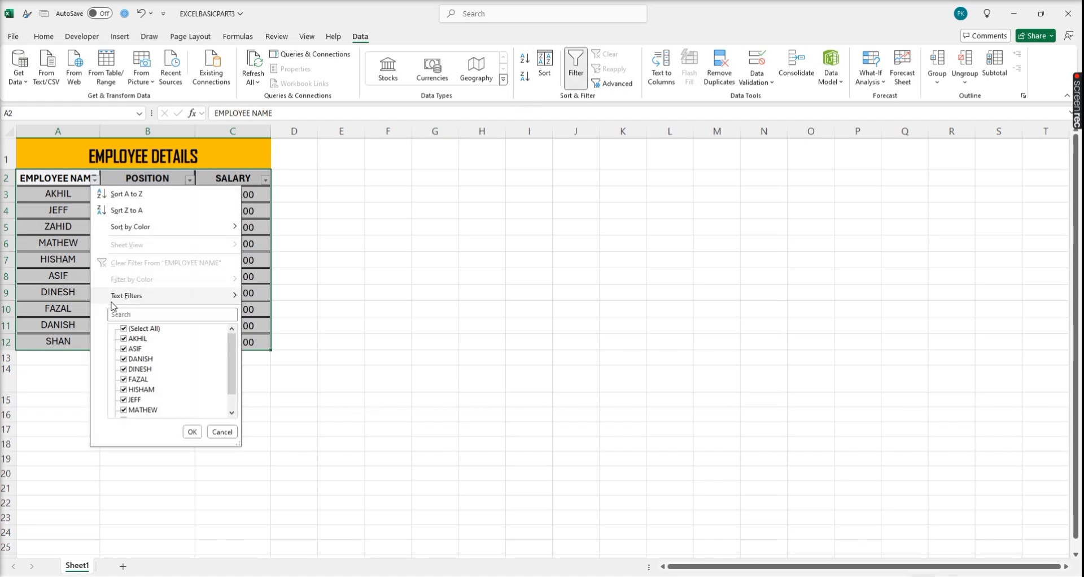
{"action": "left_click", "coordinate": [127, 329]}
{"action": "left_click", "coordinate": [141, 341]}
{"action": "left_click", "coordinate": [140, 360]}
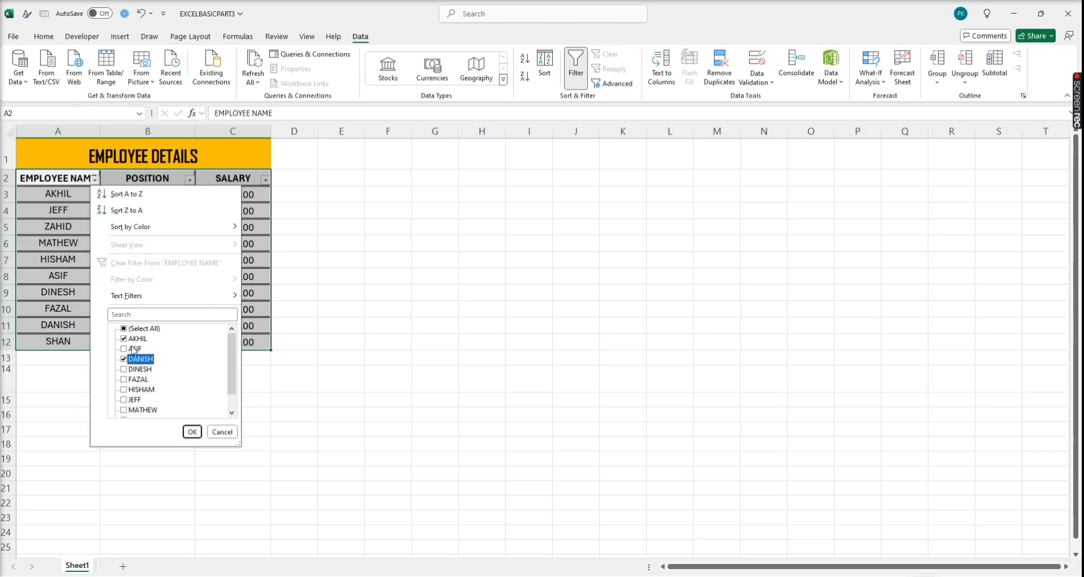
{"action": "left_click", "coordinate": [192, 431]}
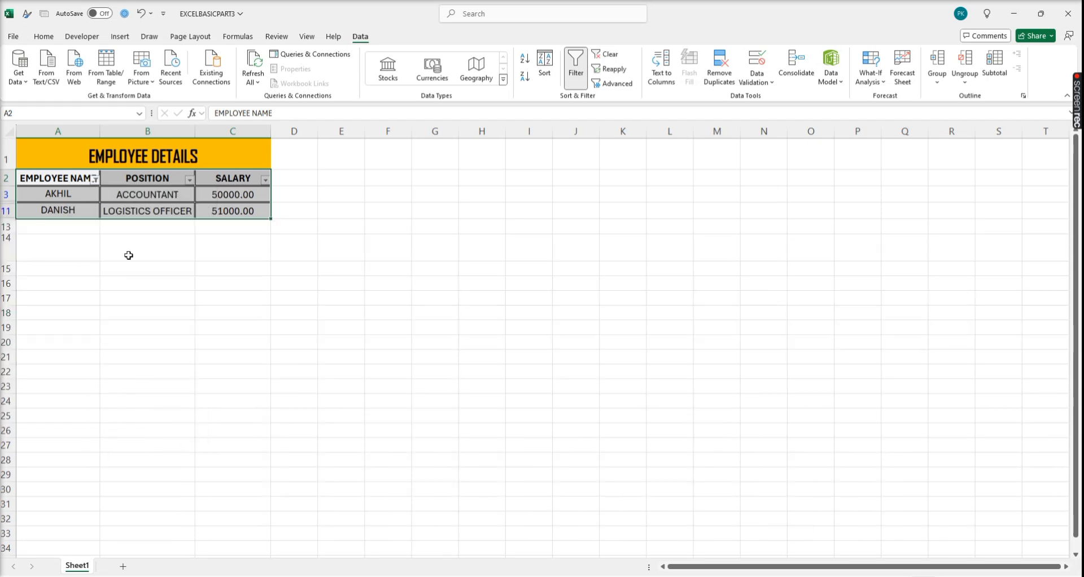
Step: Reset the table's filter and apply a text filter to the POSITION column for values that begin with A
{"action": "left_click", "coordinate": [576, 68]}
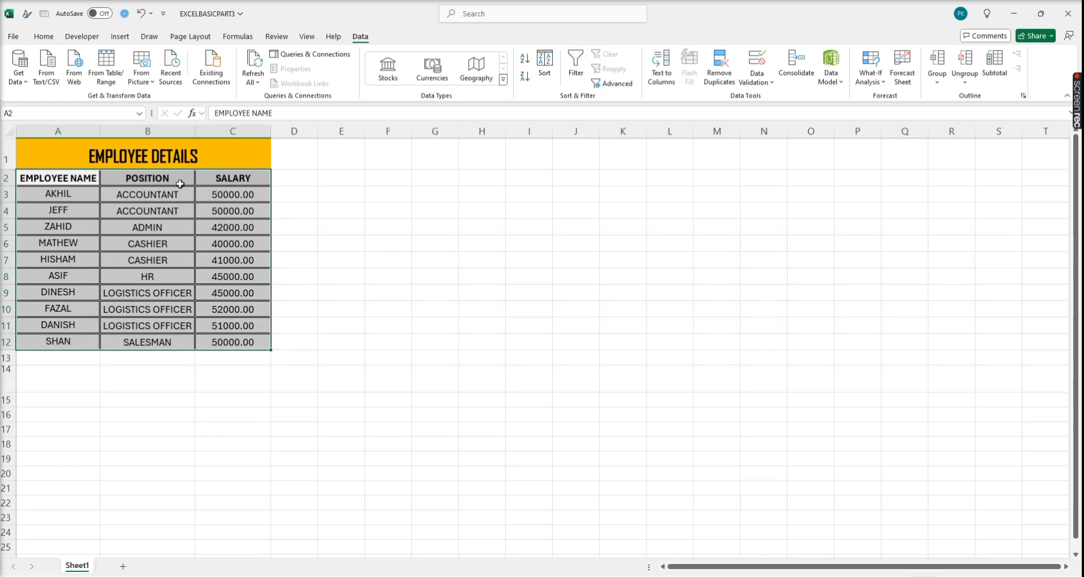
{"action": "left_click", "coordinate": [576, 68]}
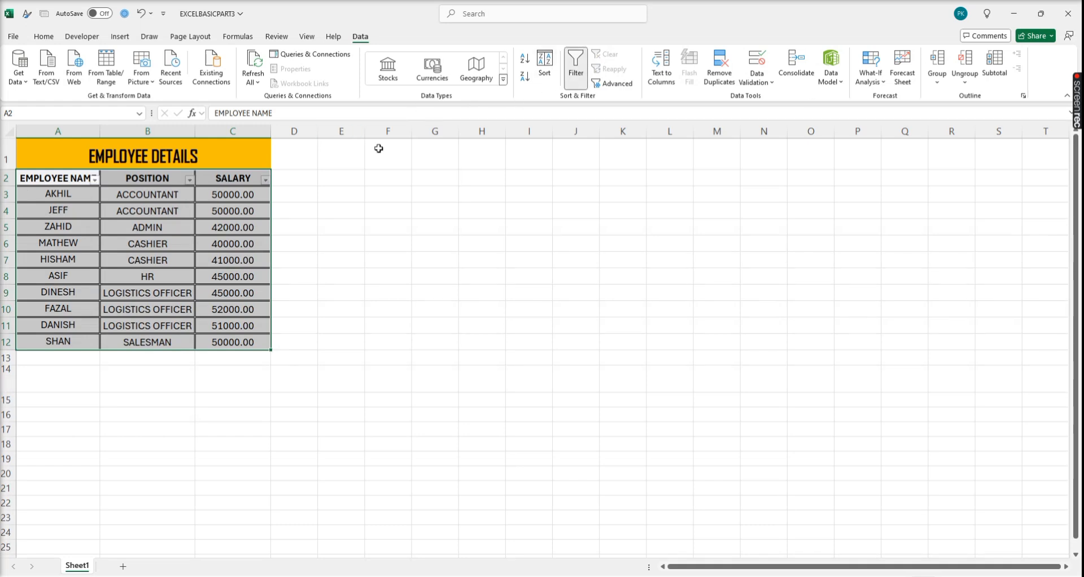
{"action": "left_click", "coordinate": [190, 179]}
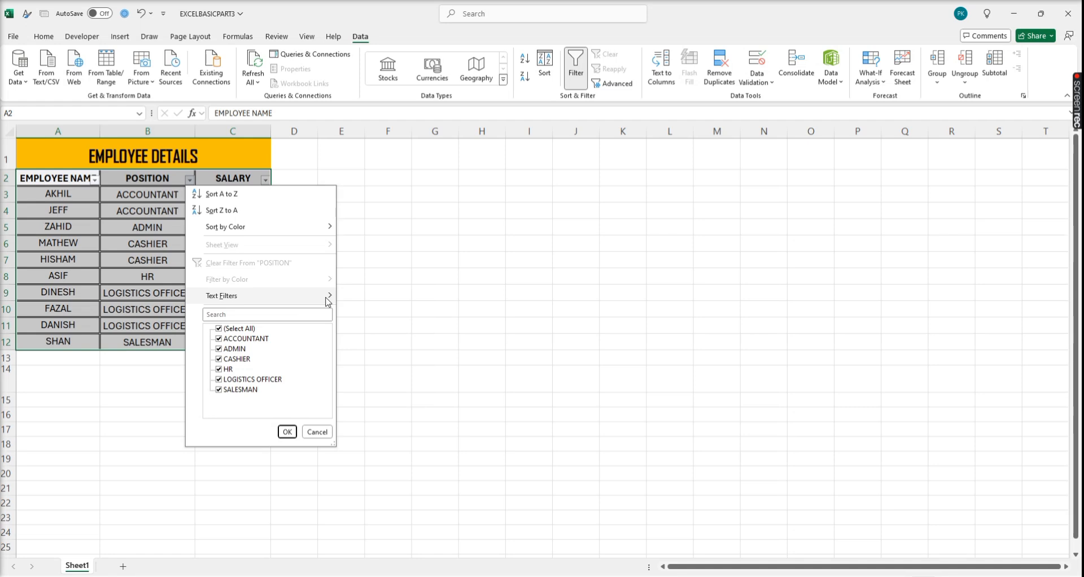
{"action": "mouse_move", "coordinate": [328, 297]}
{"action": "left_click", "coordinate": [390, 333]}
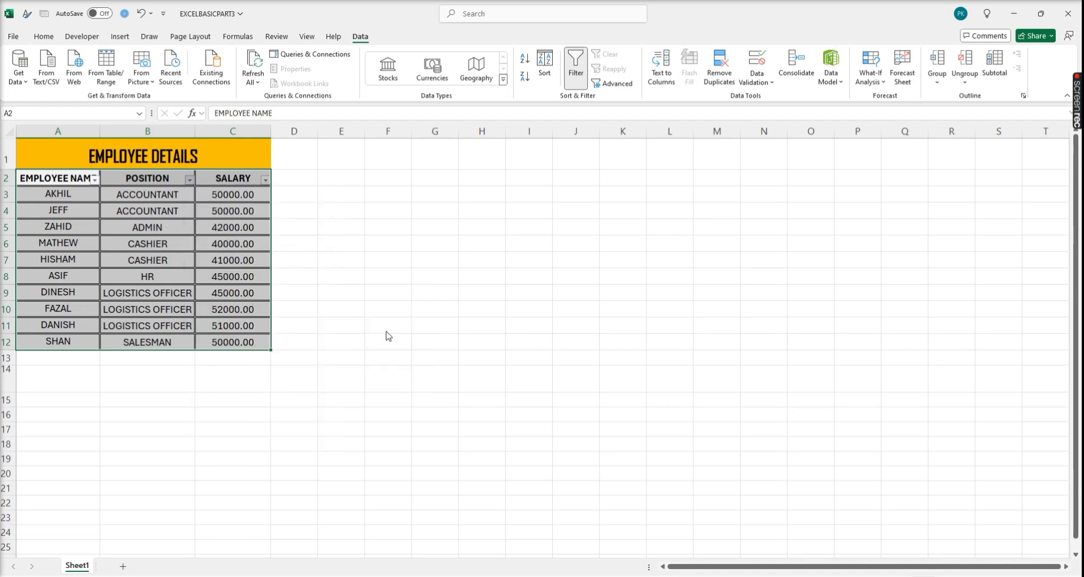
{"action": "type", "text": "A"}
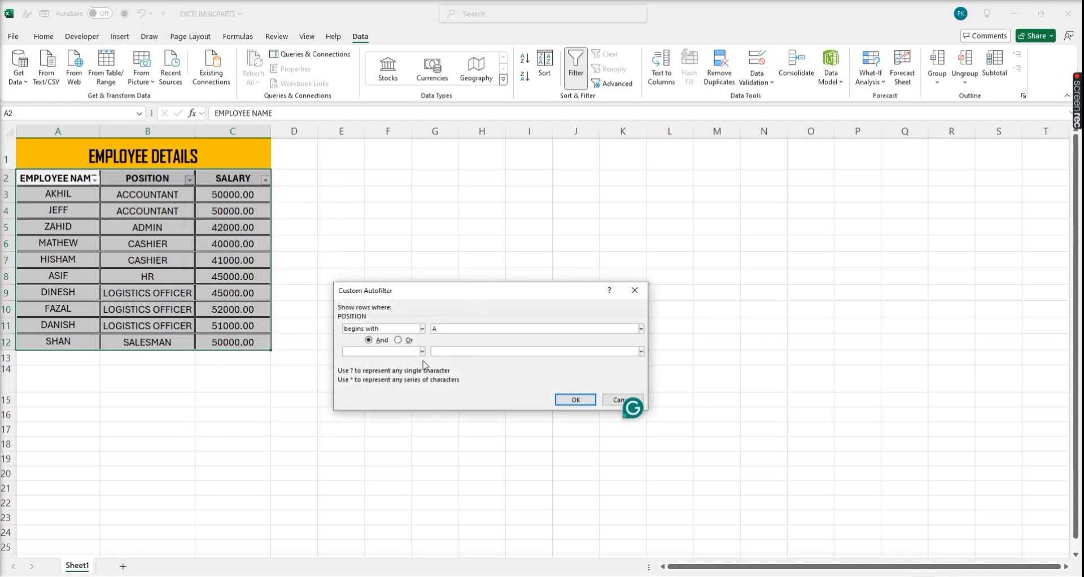
{"action": "left_click", "coordinate": [572, 400]}
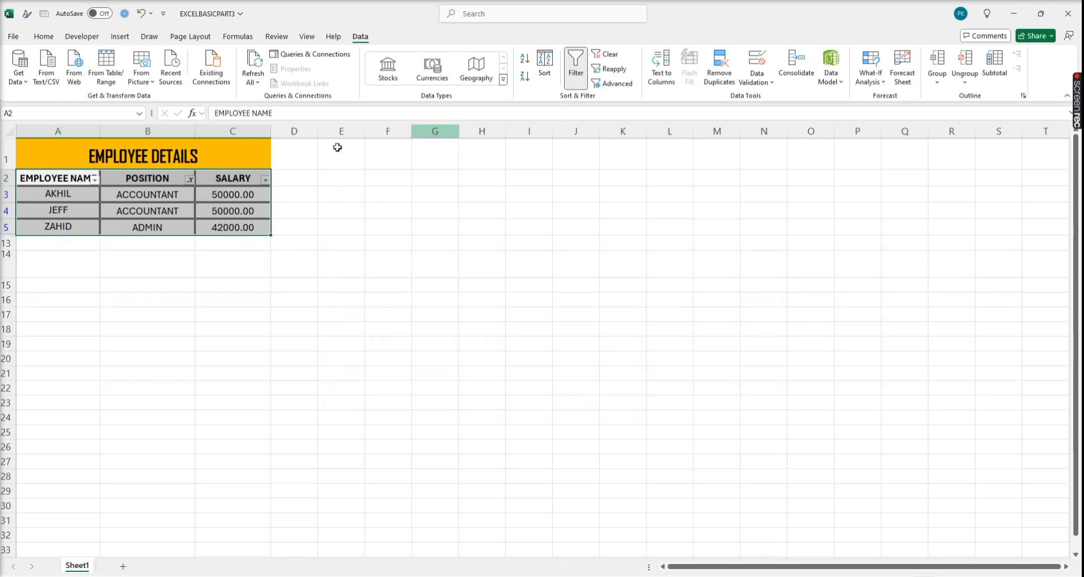
Step: Change the POSITION text filter to show only values that end with R
{"action": "left_click", "coordinate": [189, 180]}
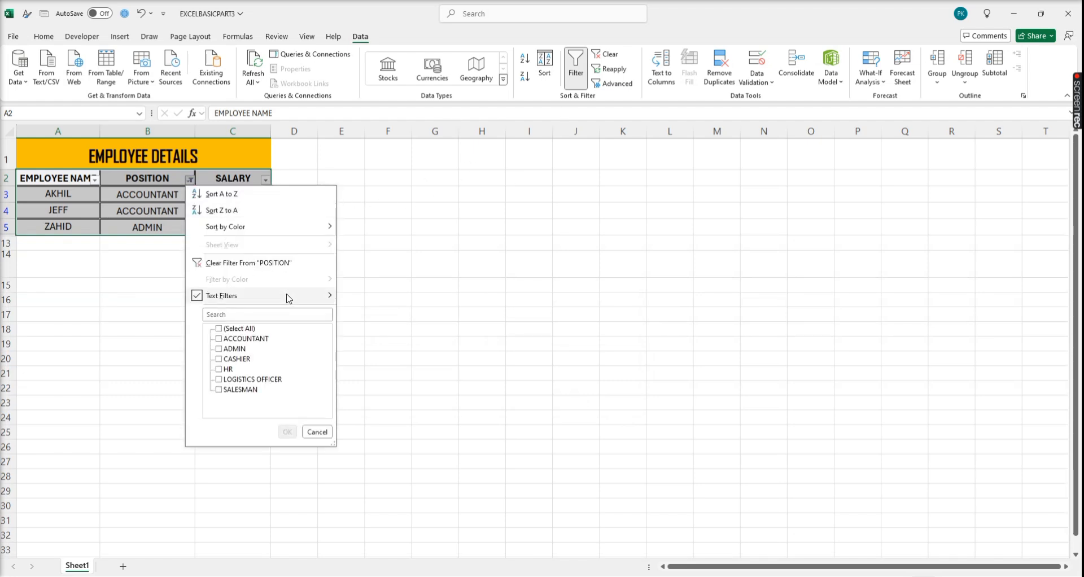
{"action": "mouse_move", "coordinate": [286, 295]}
{"action": "left_click", "coordinate": [388, 350]}
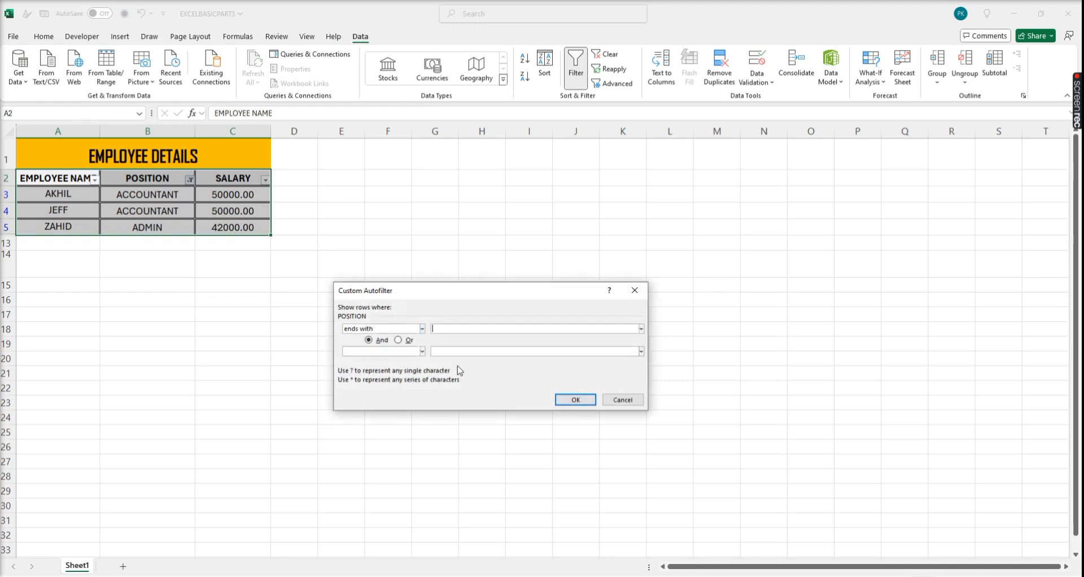
{"action": "type", "text": "r"}
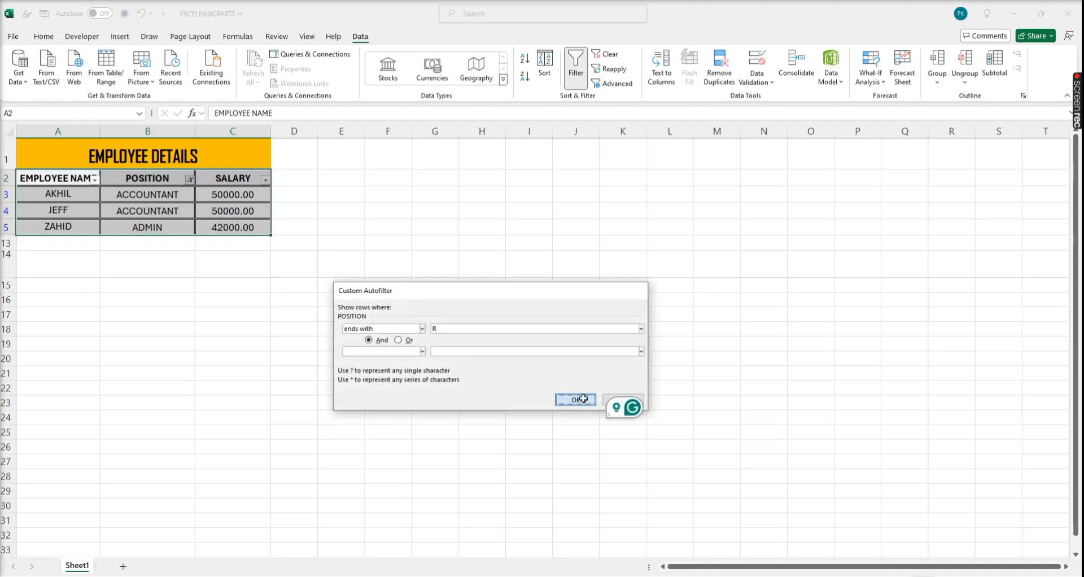
{"action": "left_click", "coordinate": [579, 400]}
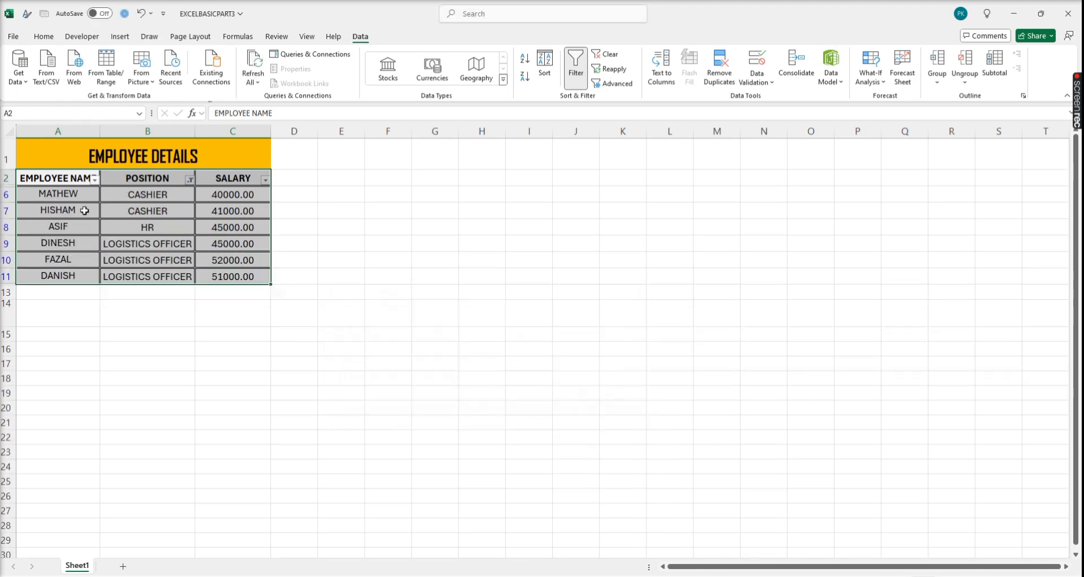
Step: Change the POSITION text filter to show only values that contain R
{"action": "left_click", "coordinate": [189, 180]}
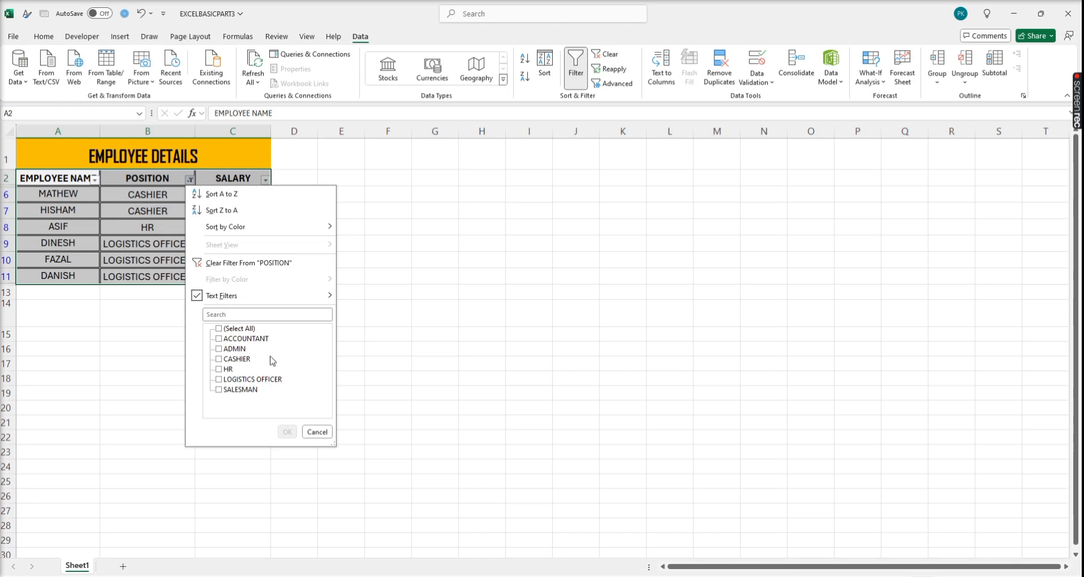
{"action": "left_click", "coordinate": [129, 209]}
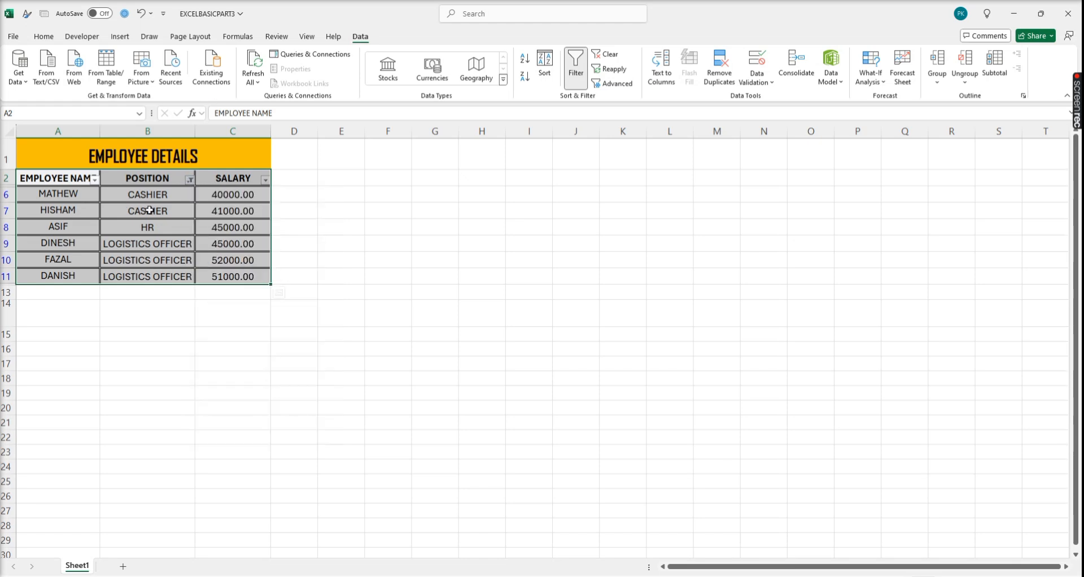
{"action": "left_click", "coordinate": [190, 179]}
{"action": "mouse_move", "coordinate": [258, 296]}
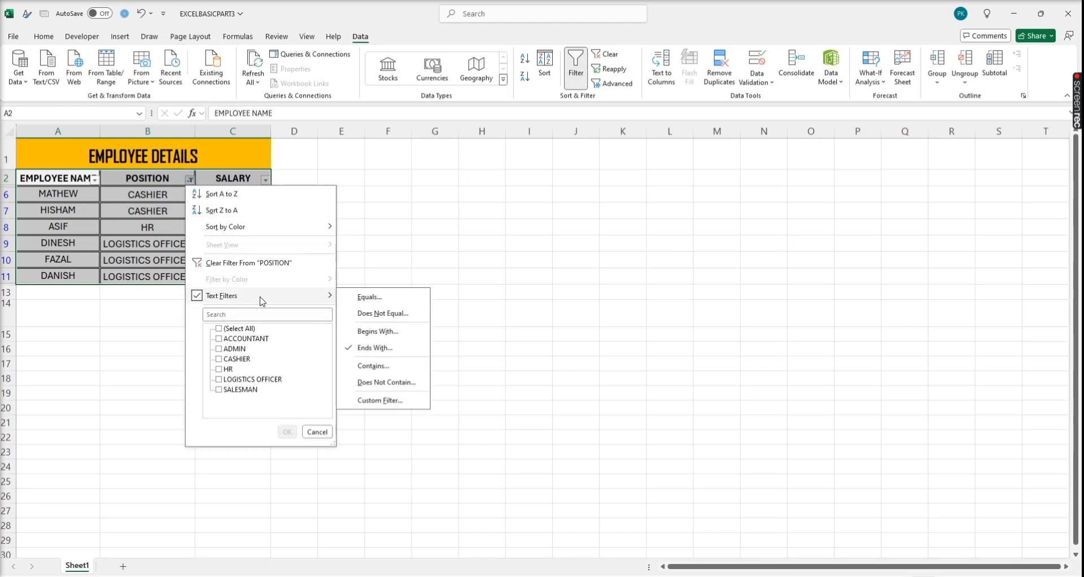
{"action": "left_click", "coordinate": [392, 367]}
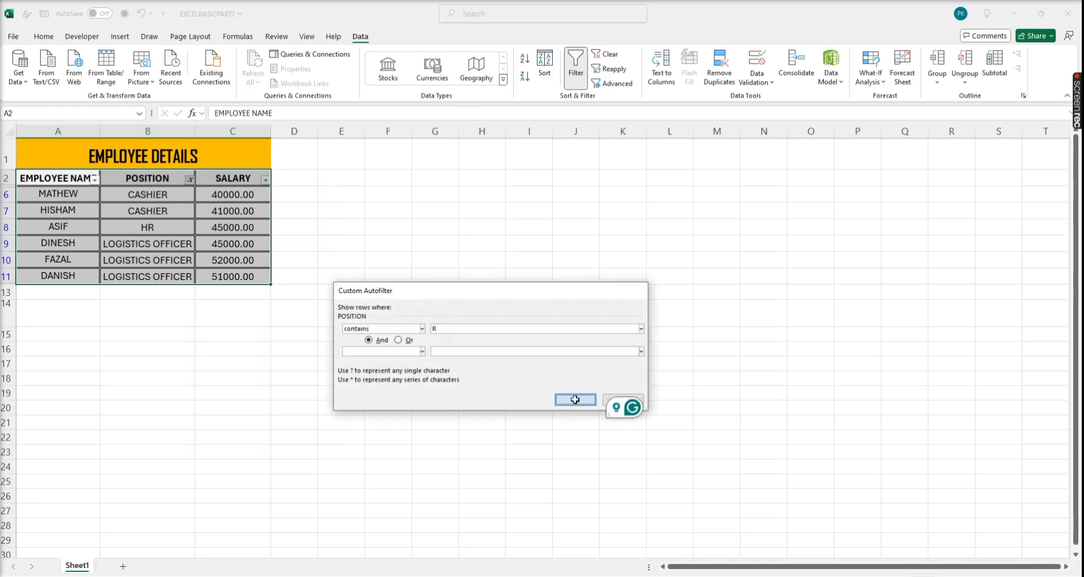
{"action": "left_click", "coordinate": [623, 399]}
Step: Change the POSITION text filter to show only values that do not contain R
{"action": "left_click", "coordinate": [191, 180]}
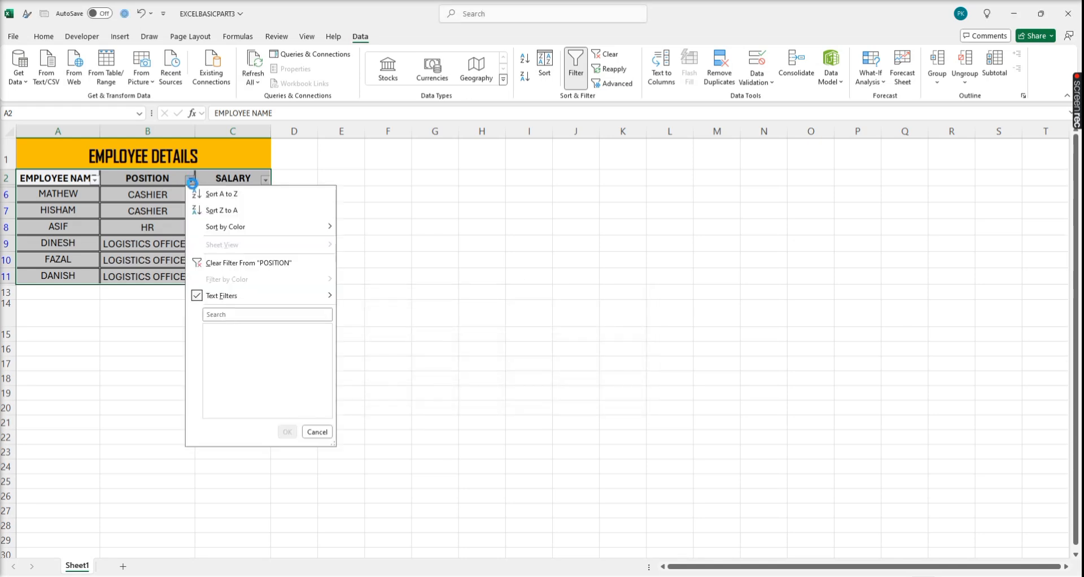
{"action": "mouse_move", "coordinate": [326, 295]}
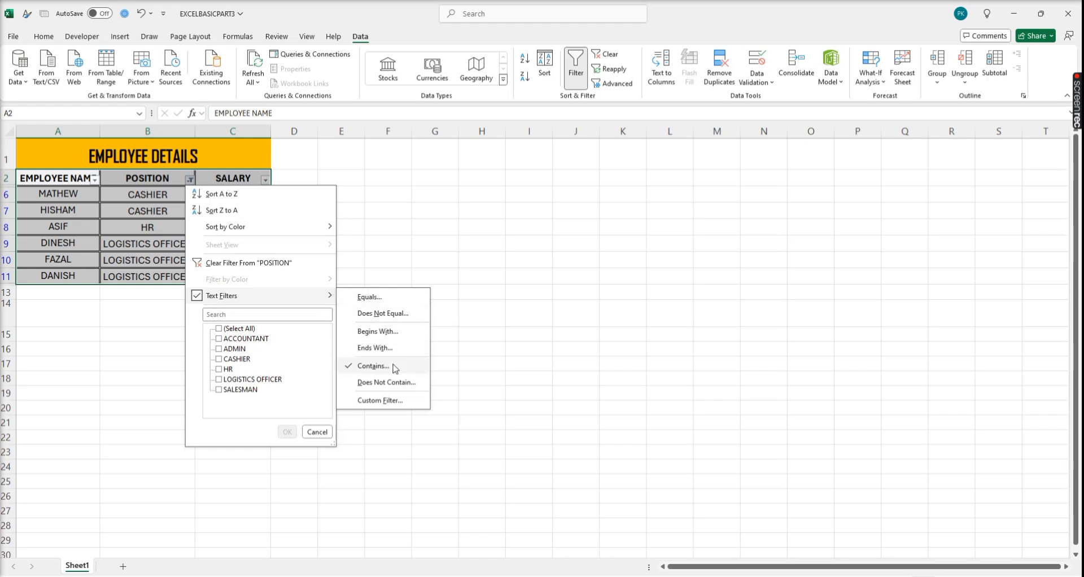
{"action": "left_click", "coordinate": [394, 383]}
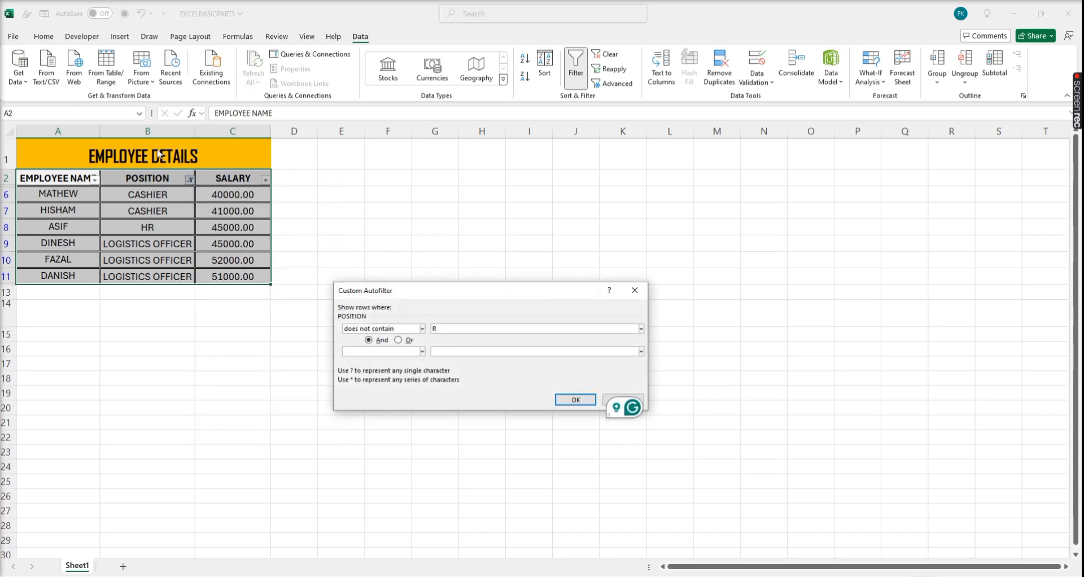
{"action": "left_click", "coordinate": [575, 399]}
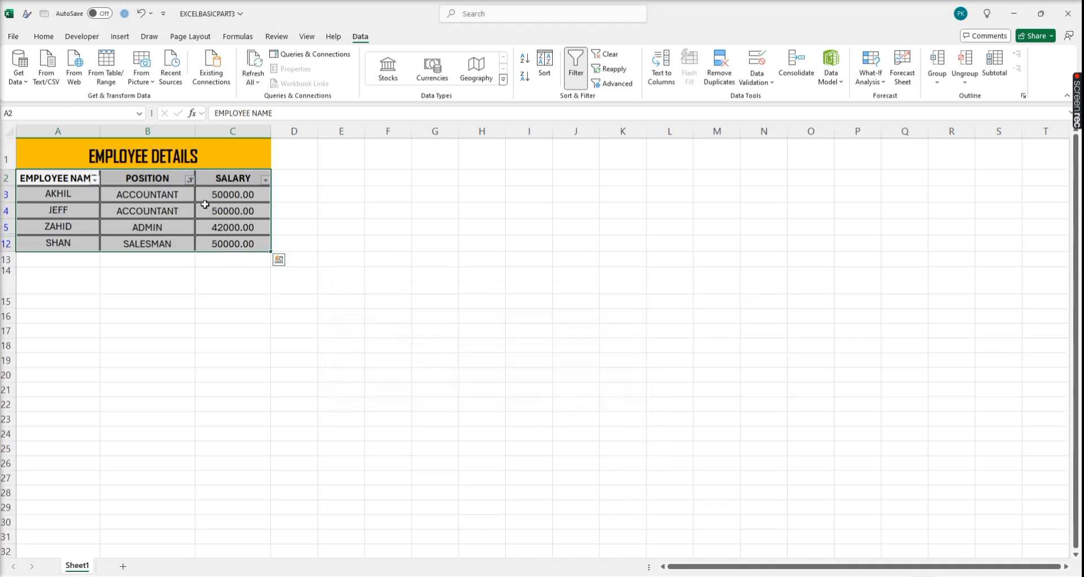
Step: Filter the SALARY column for values equal to 50000.00, and remove the filter from the whole table
{"action": "left_click", "coordinate": [265, 179]}
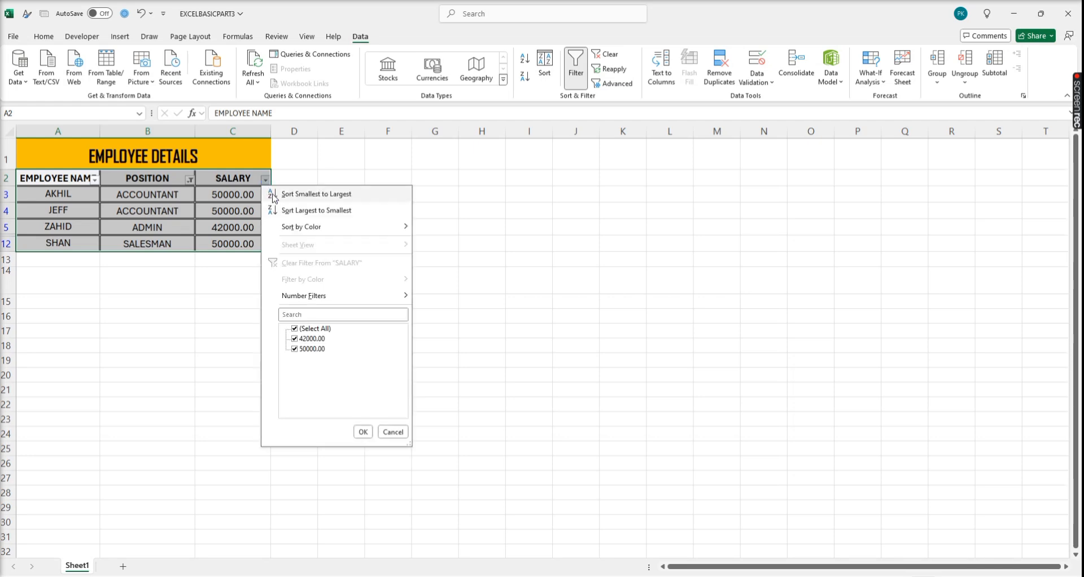
{"action": "mouse_move", "coordinate": [395, 303]}
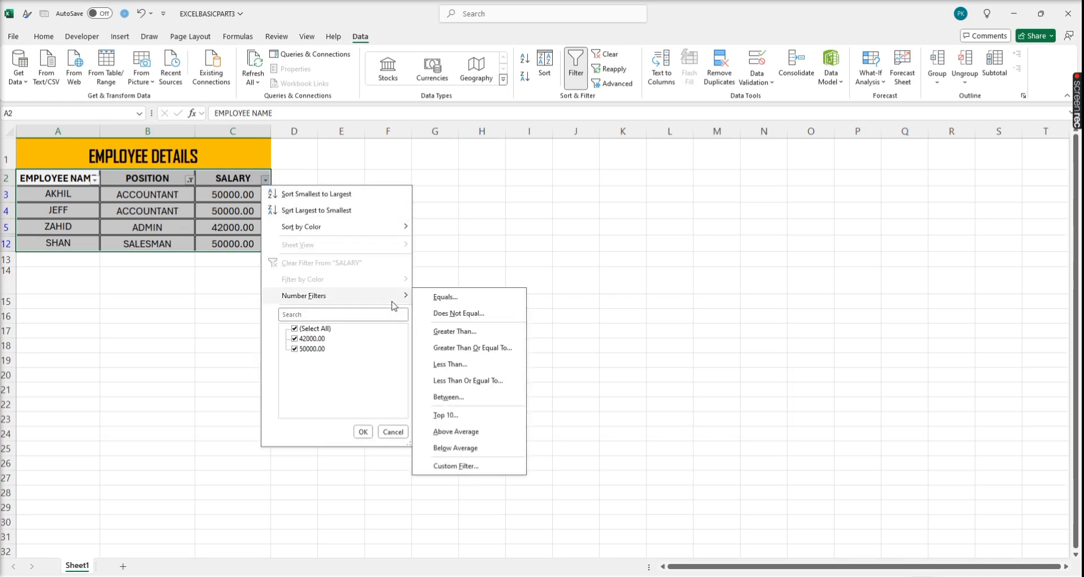
{"action": "left_click", "coordinate": [446, 297]}
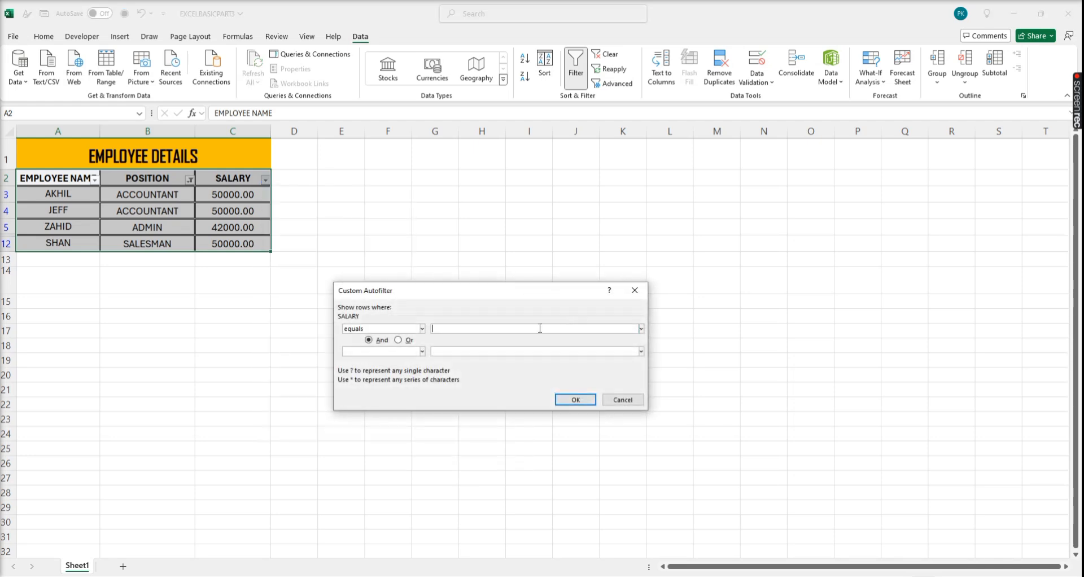
{"action": "type", "text": "50000.00"}
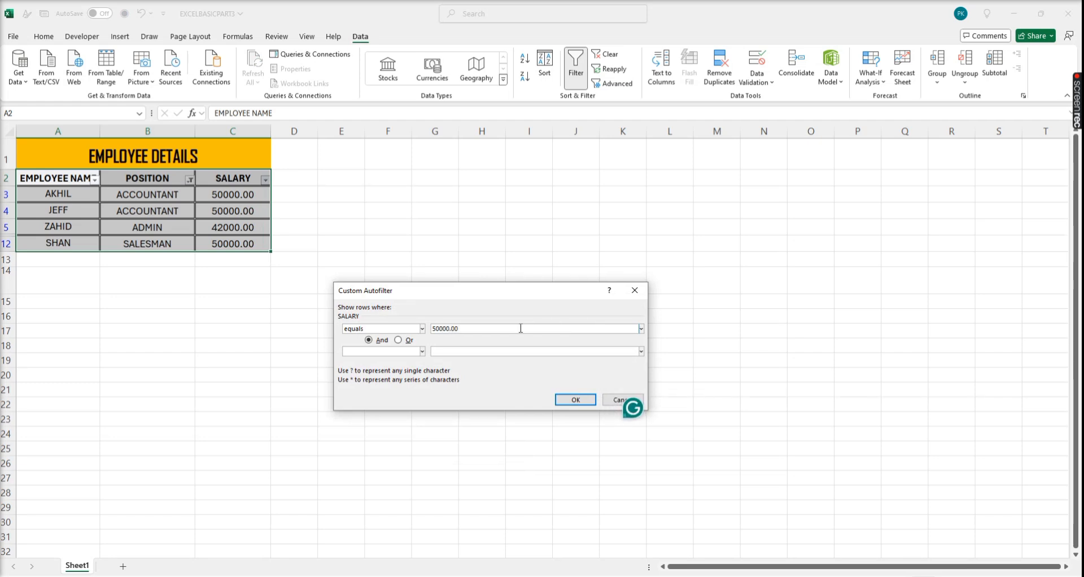
{"action": "key", "text": "Return"}
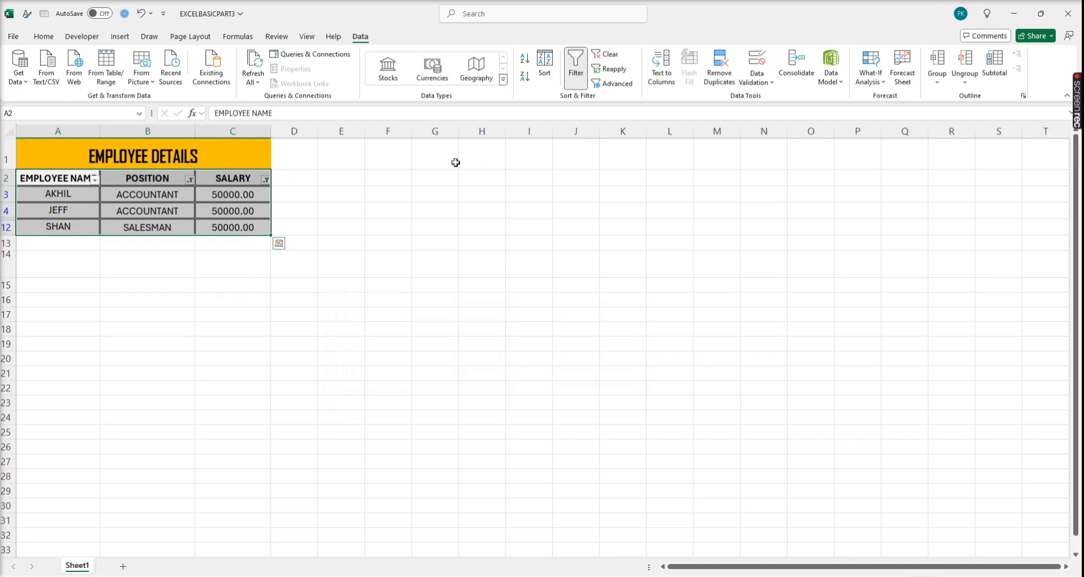
{"action": "left_click", "coordinate": [576, 67]}
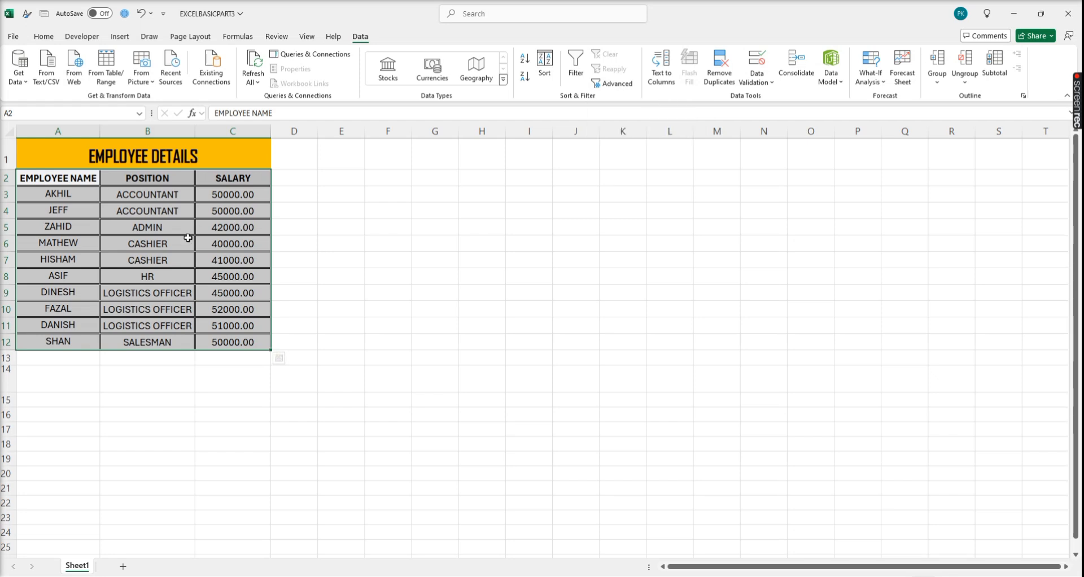
Step: Copy the POSITION and SALARY headers into cells I1 and J1, and fit column I to its content
{"action": "left_click", "coordinate": [69, 176]}
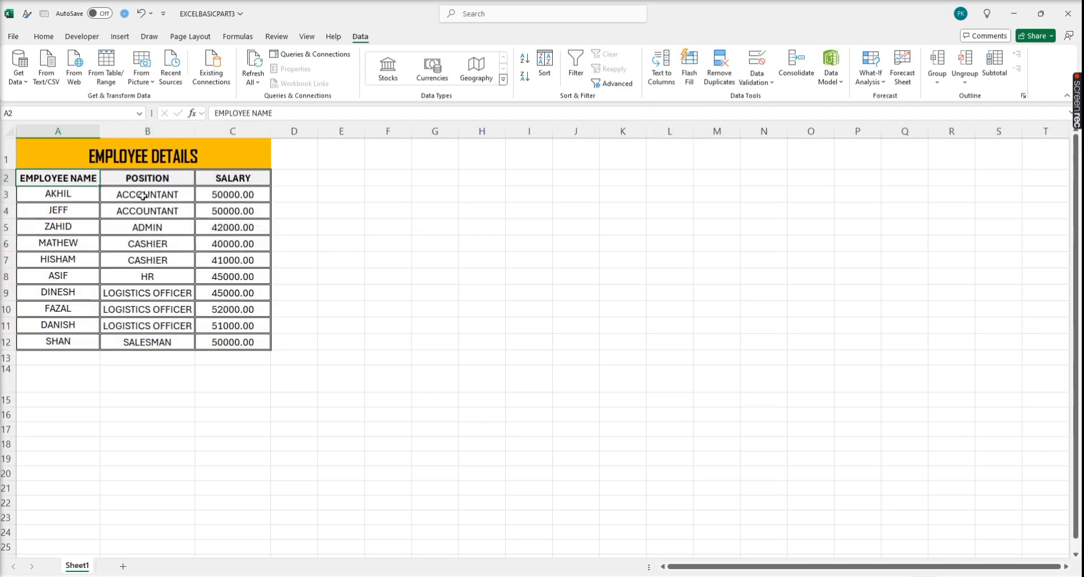
{"action": "left_click", "coordinate": [153, 175]}
{"action": "key", "text": "ctrl+c"}
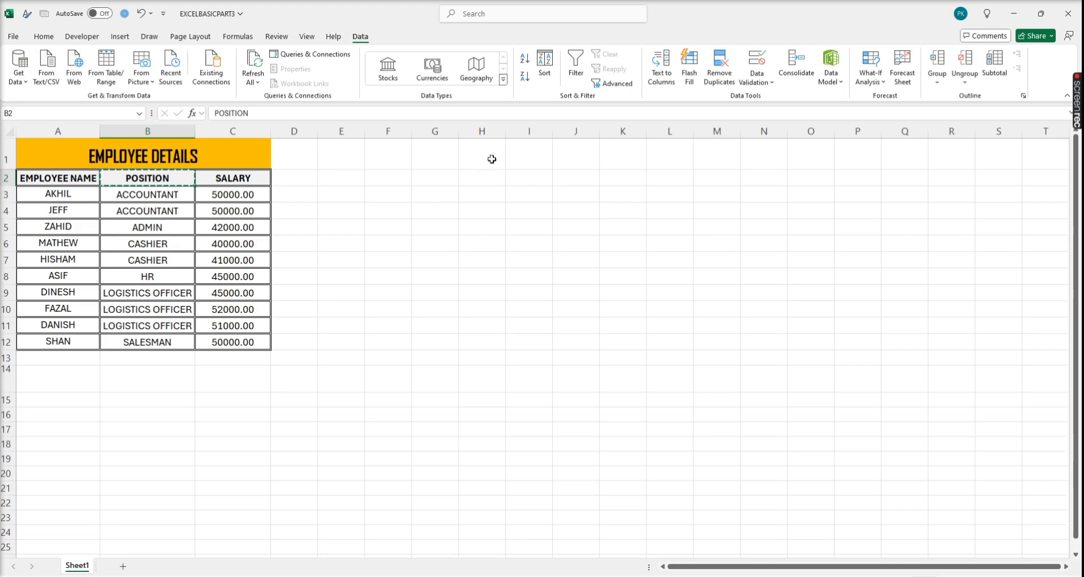
{"action": "left_click", "coordinate": [541, 156]}
{"action": "key", "text": "ctrl+v"}
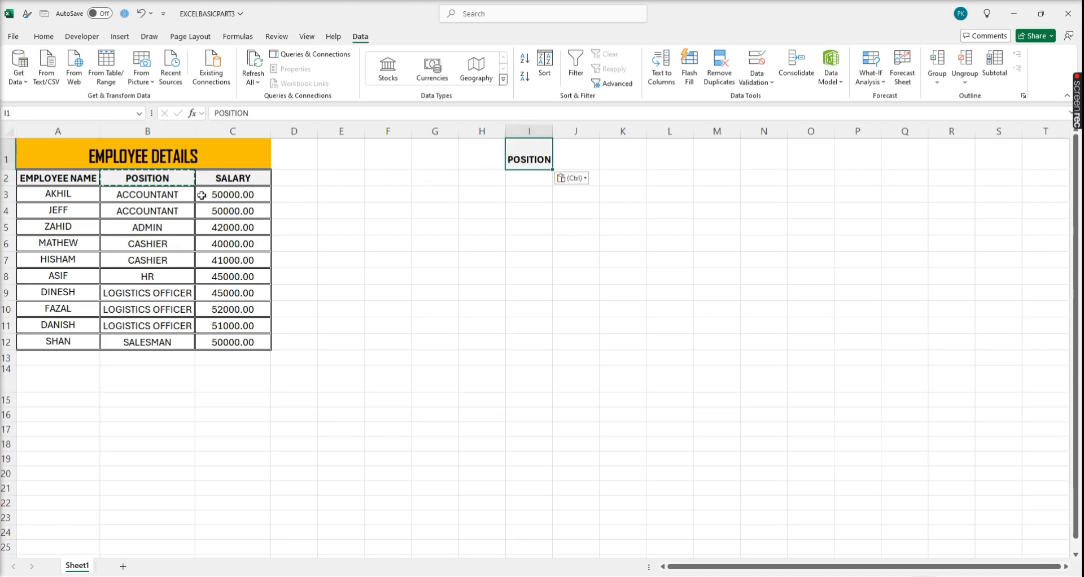
{"action": "left_click", "coordinate": [224, 177]}
{"action": "key", "text": "ctrl+c"}
{"action": "left_click", "coordinate": [588, 157]}
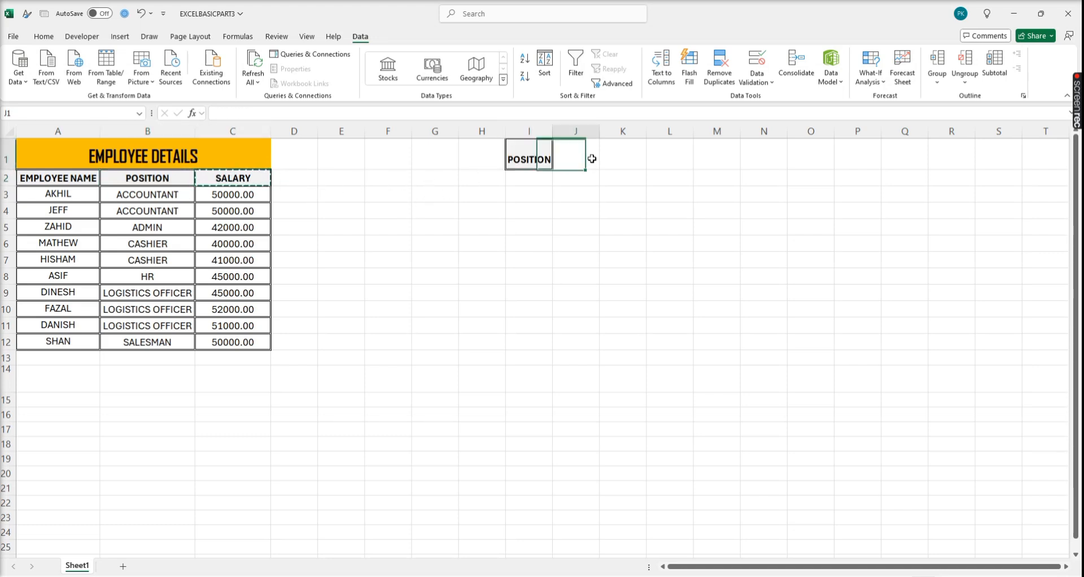
{"action": "key", "text": "ctrl+v"}
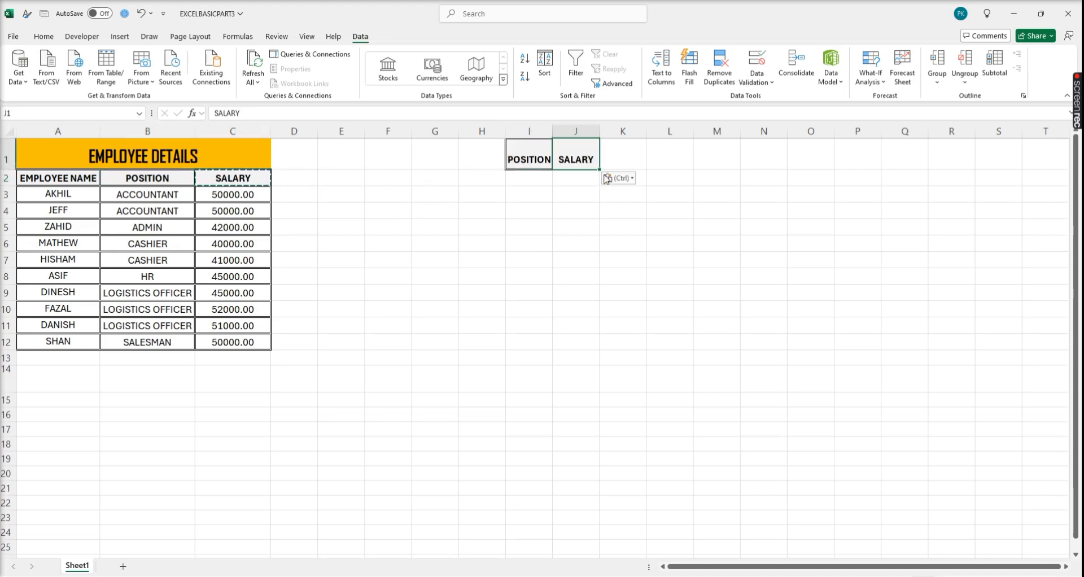
{"action": "double_click", "coordinate": [553, 130]}
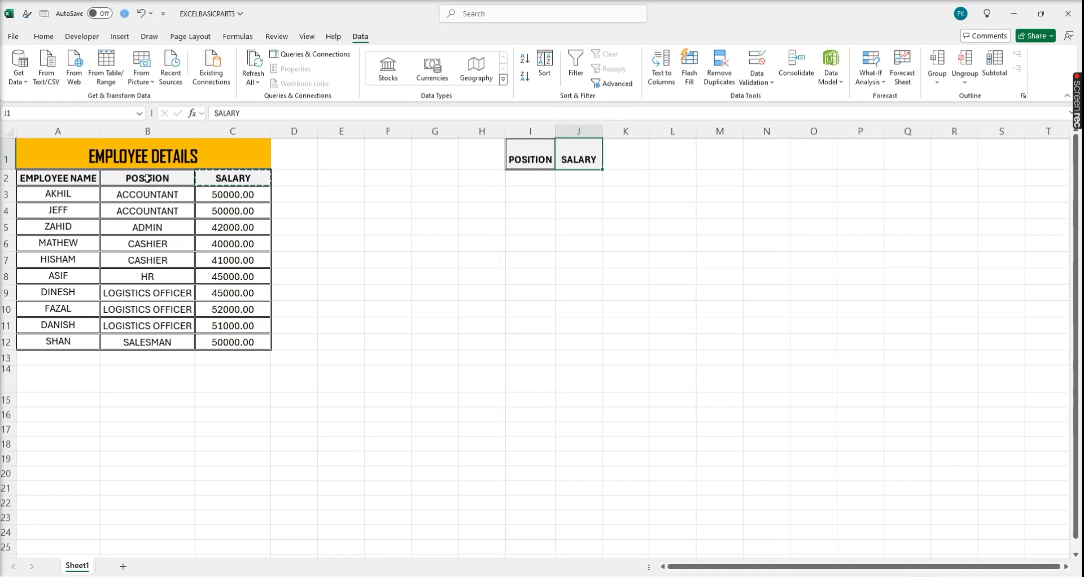
Step: Copy LOGISTICS OFFICER from the table into I2 as the POSITION criterion and fit column I to the text
{"action": "left_click", "coordinate": [155, 196]}
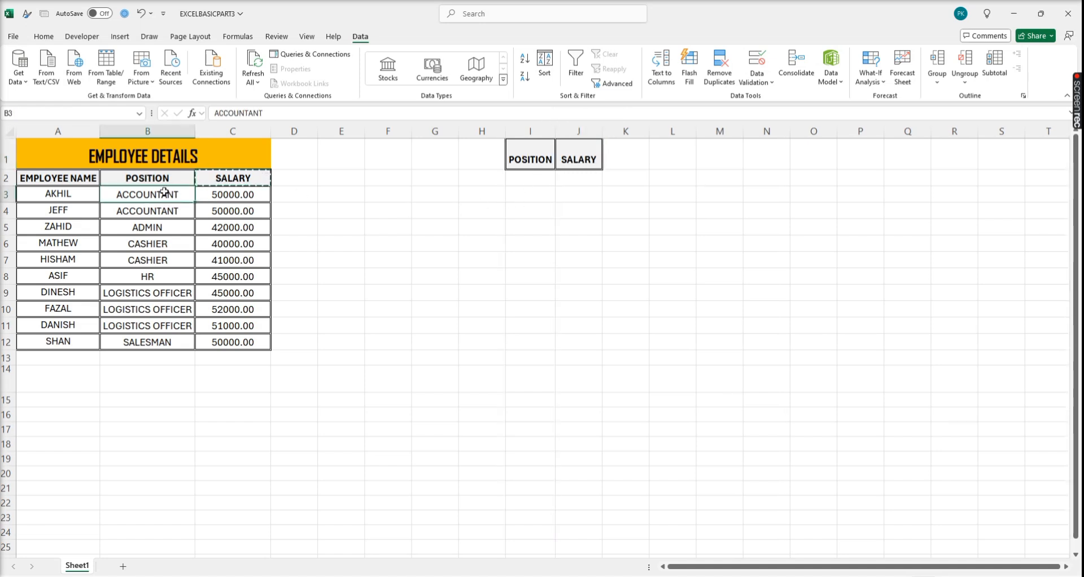
{"action": "left_click", "coordinate": [163, 249]}
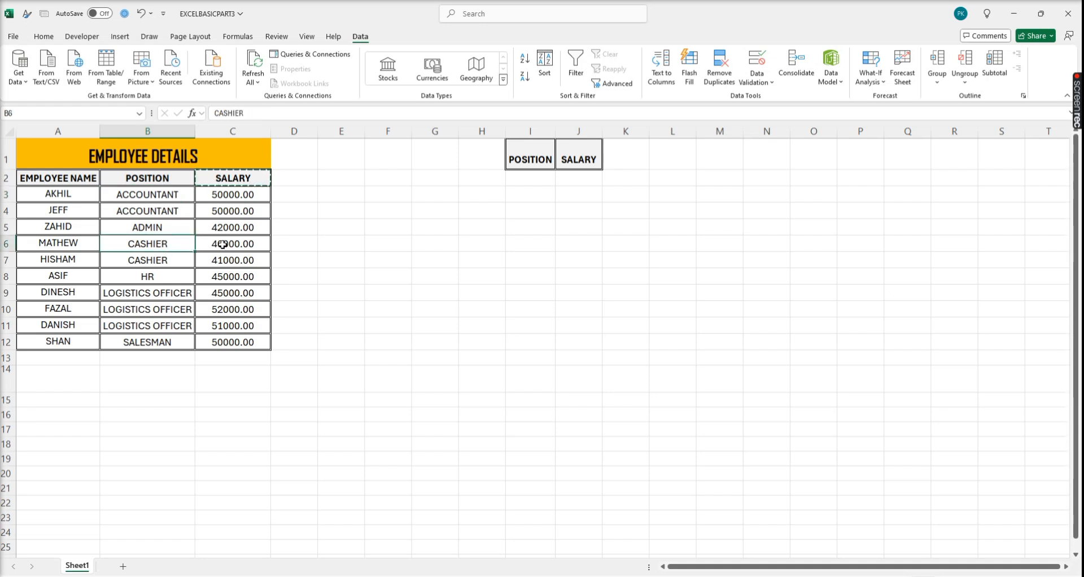
{"action": "left_click", "coordinate": [172, 294]}
{"action": "key", "text": "ctrl+c"}
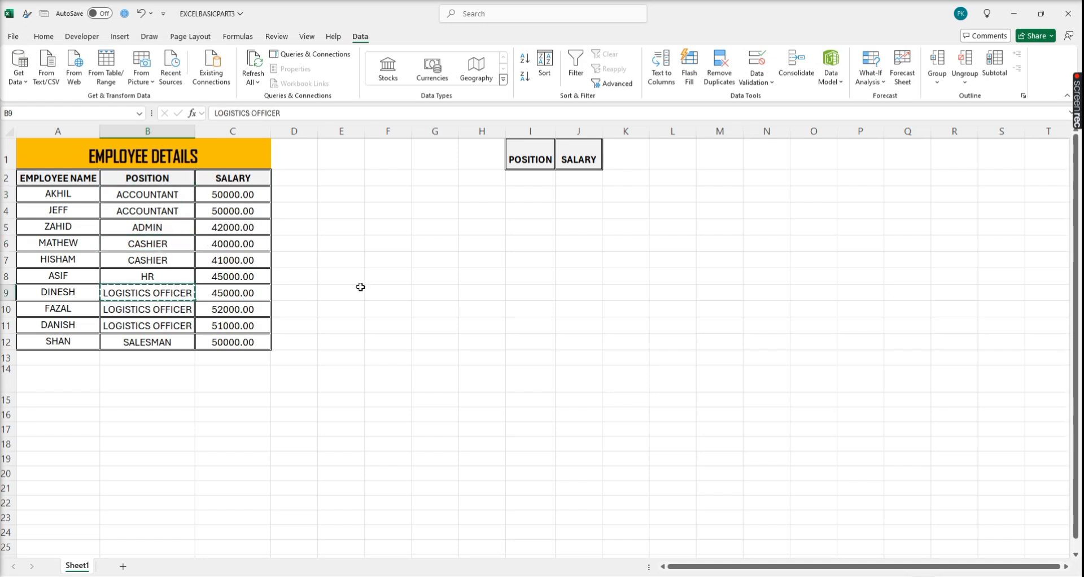
{"action": "left_click", "coordinate": [523, 179]}
{"action": "key", "text": "ctrl+v"}
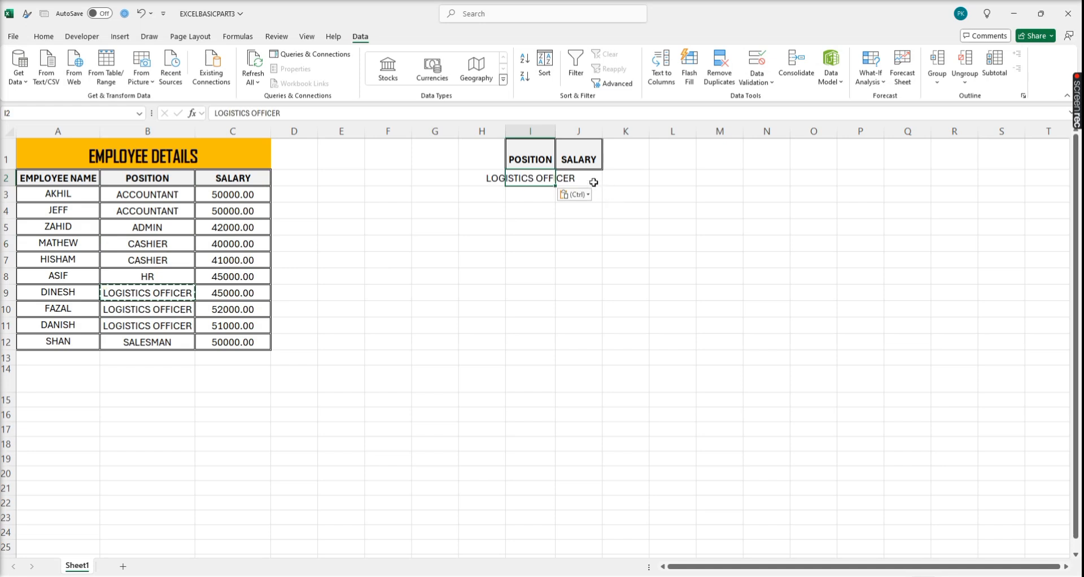
{"action": "double_click", "coordinate": [556, 131]}
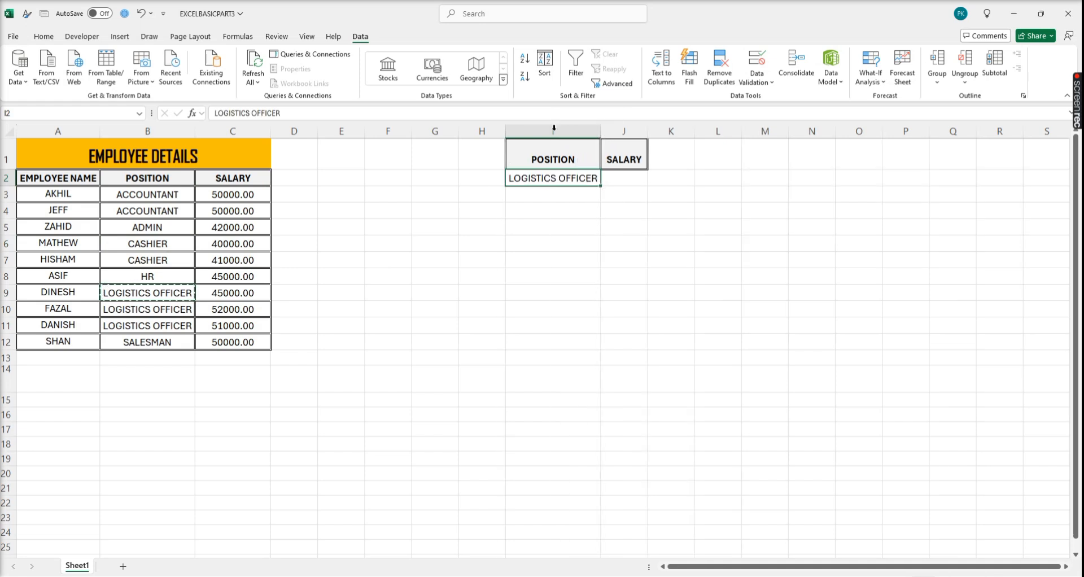
Step: Enter >45000.00 in J2 as the SALARY criterion and widen column J slightly to fit it
{"action": "left_click", "coordinate": [243, 290]}
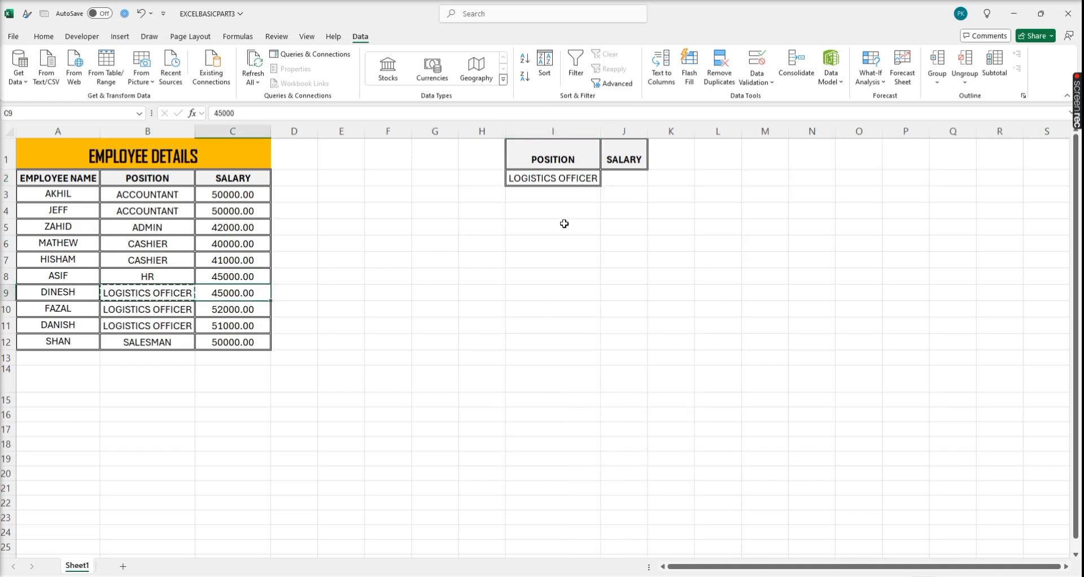
{"action": "left_click", "coordinate": [639, 179]}
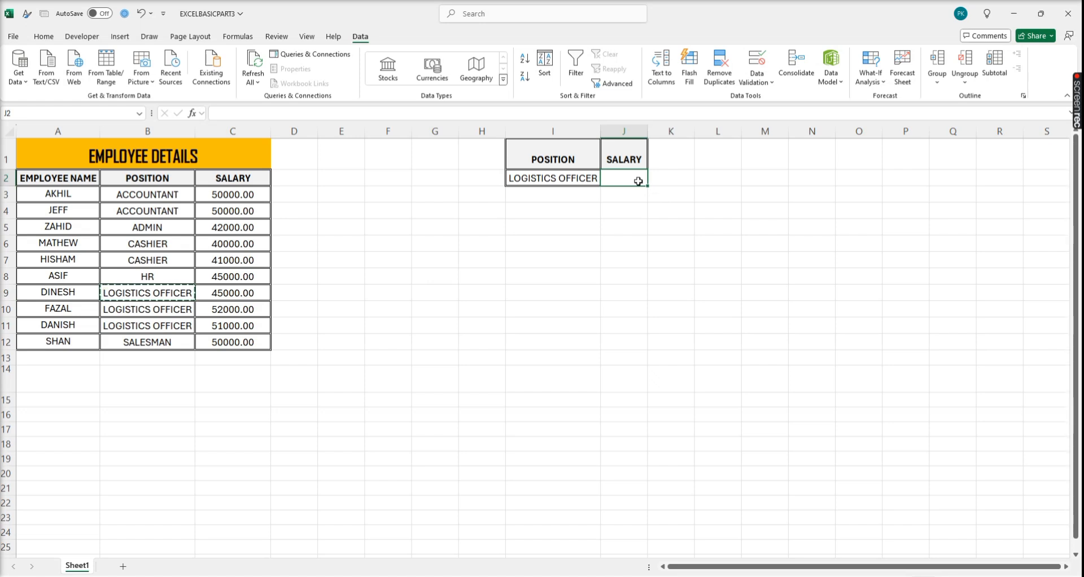
{"action": "type", "text": ">45000.00"}
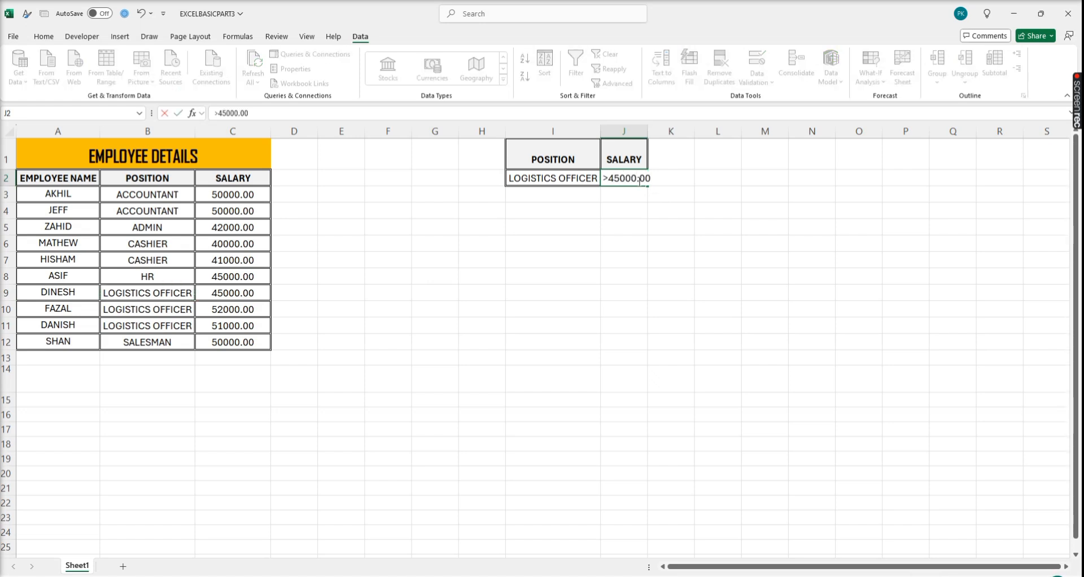
{"action": "key", "text": "Return"}
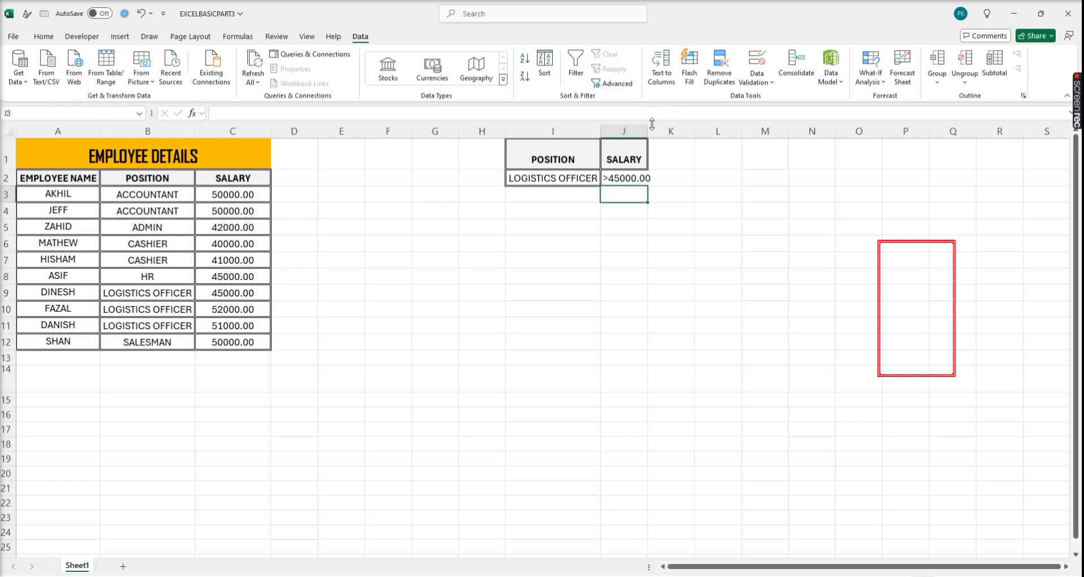
{"action": "left_click_drag", "start_coordinate": [652, 123], "coordinate": [659, 123]}
Step: Run an Advanced Filter on A2:C12 with criteria range I1:J2, copying the results to K7, and fit column K to its content
{"action": "left_click", "coordinate": [130, 246]}
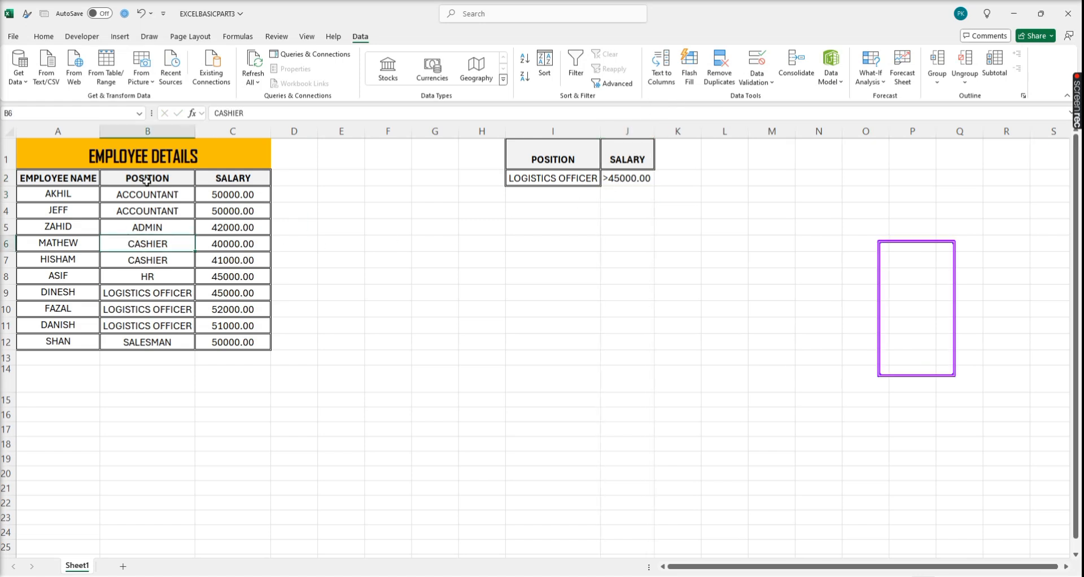
{"action": "left_click", "coordinate": [626, 88]}
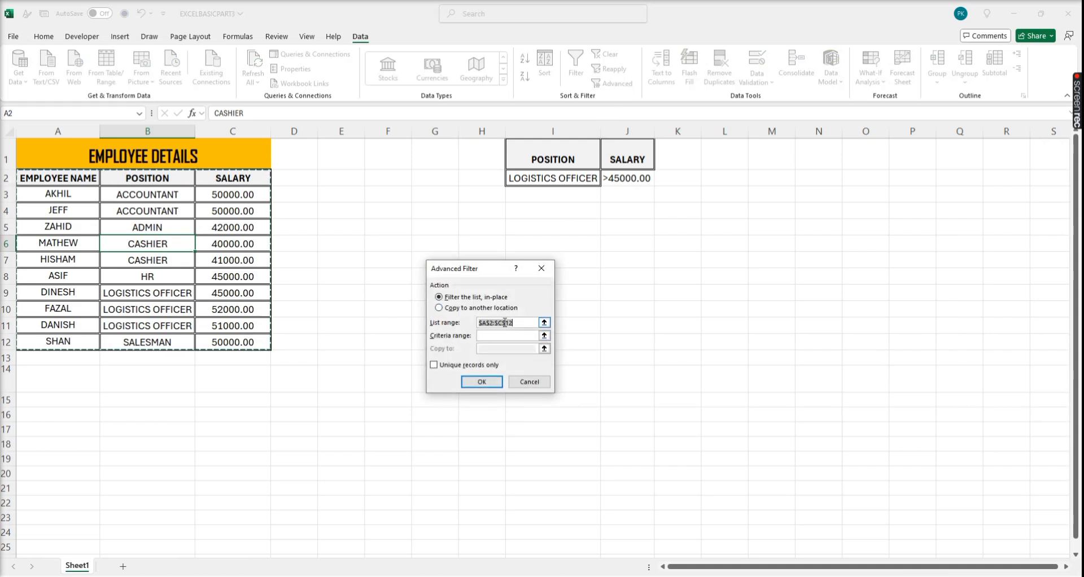
{"action": "left_click", "coordinate": [481, 335]}
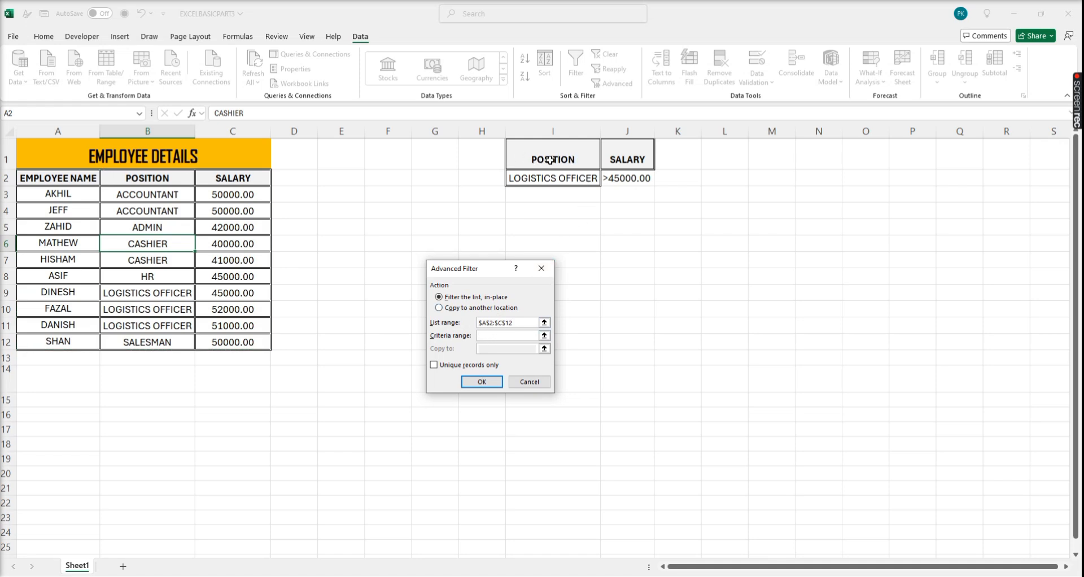
{"action": "left_click_drag", "start_coordinate": [557, 164], "coordinate": [623, 177]}
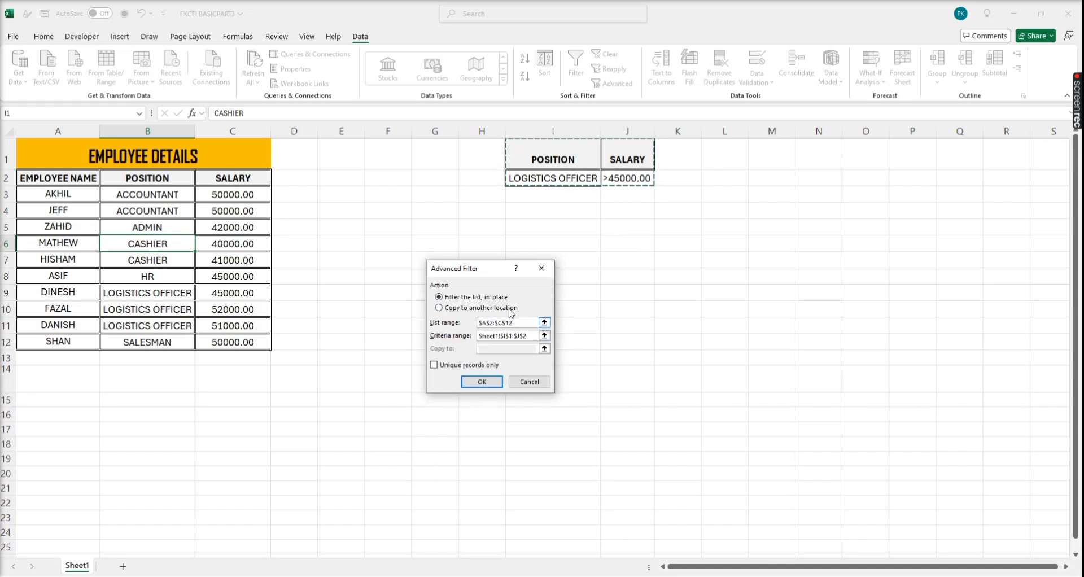
{"action": "left_click", "coordinate": [484, 310]}
{"action": "left_click", "coordinate": [491, 349]}
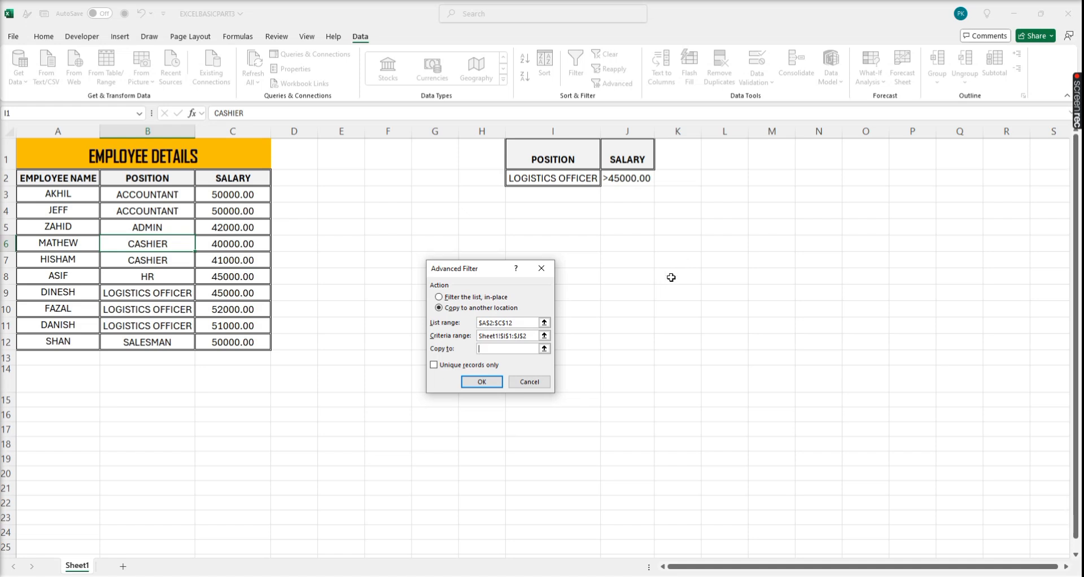
{"action": "left_click", "coordinate": [700, 259]}
{"action": "left_click", "coordinate": [482, 382]}
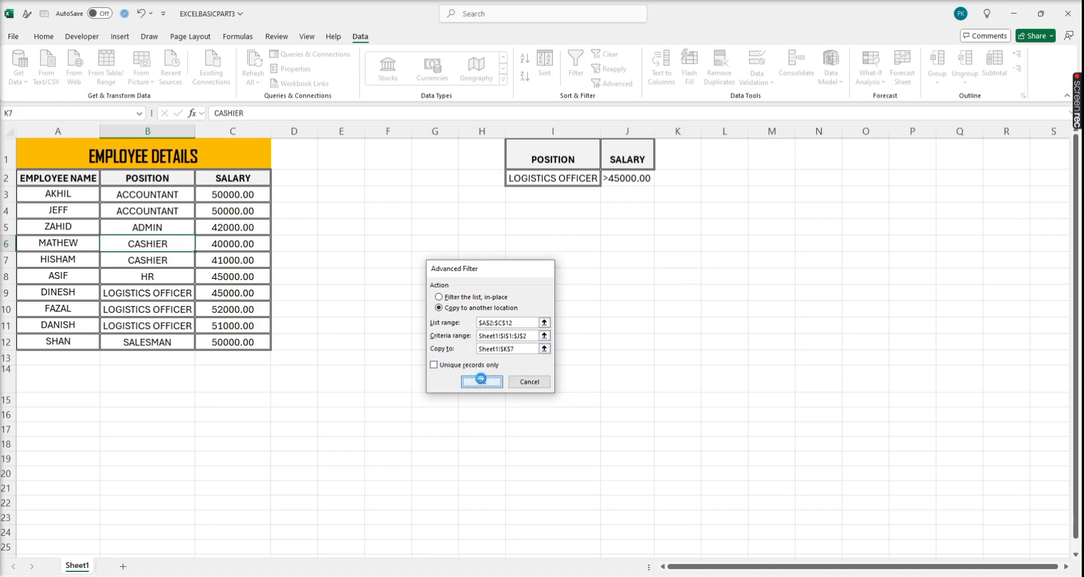
{"action": "double_click", "coordinate": [702, 129]}
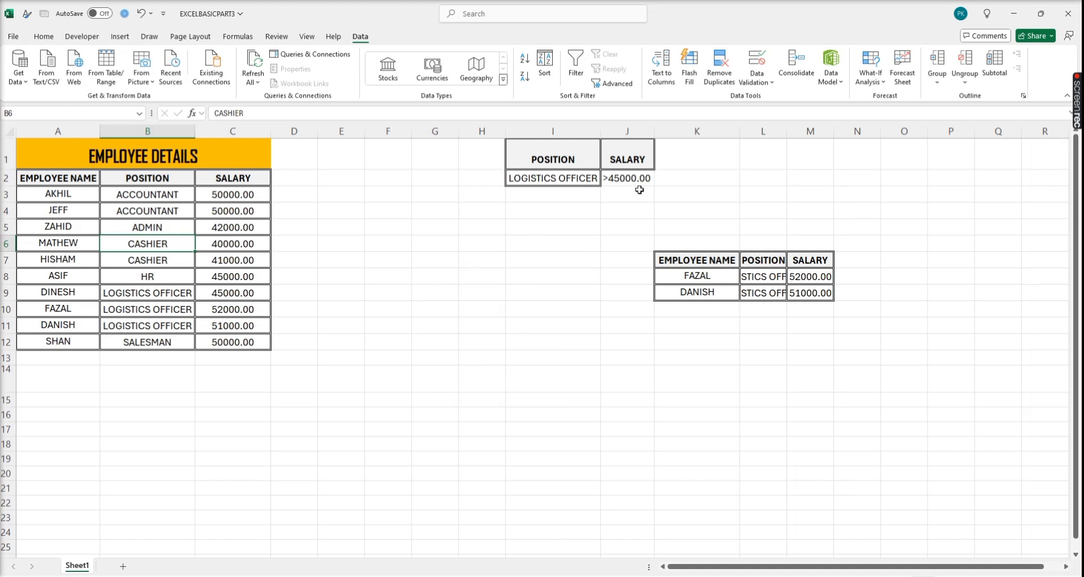
Step: Replace the POSITION criteria header in I1 with a copy of the table's EMPLOYEE NAME header
{"action": "left_click", "coordinate": [552, 179]}
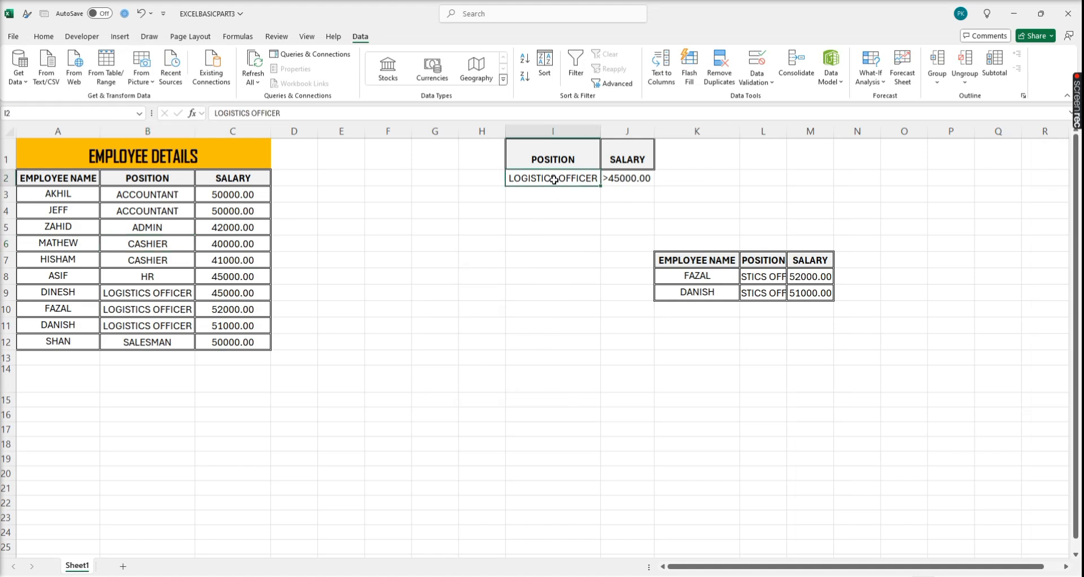
{"action": "left_click", "coordinate": [80, 181]}
{"action": "key", "text": "ctrl+c"}
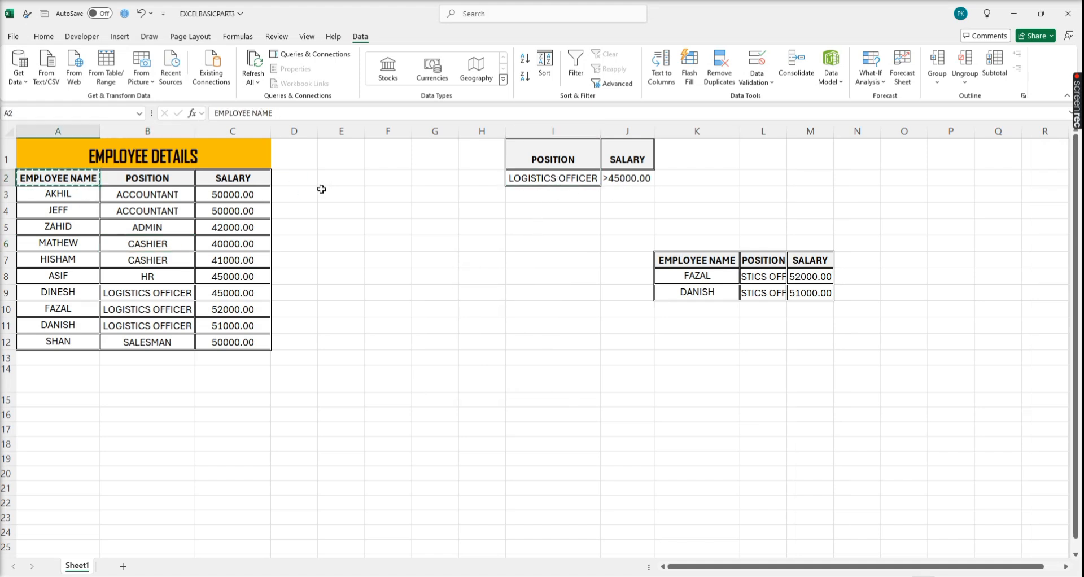
{"action": "left_click", "coordinate": [549, 159]}
{"action": "key", "text": "ctrl+v"}
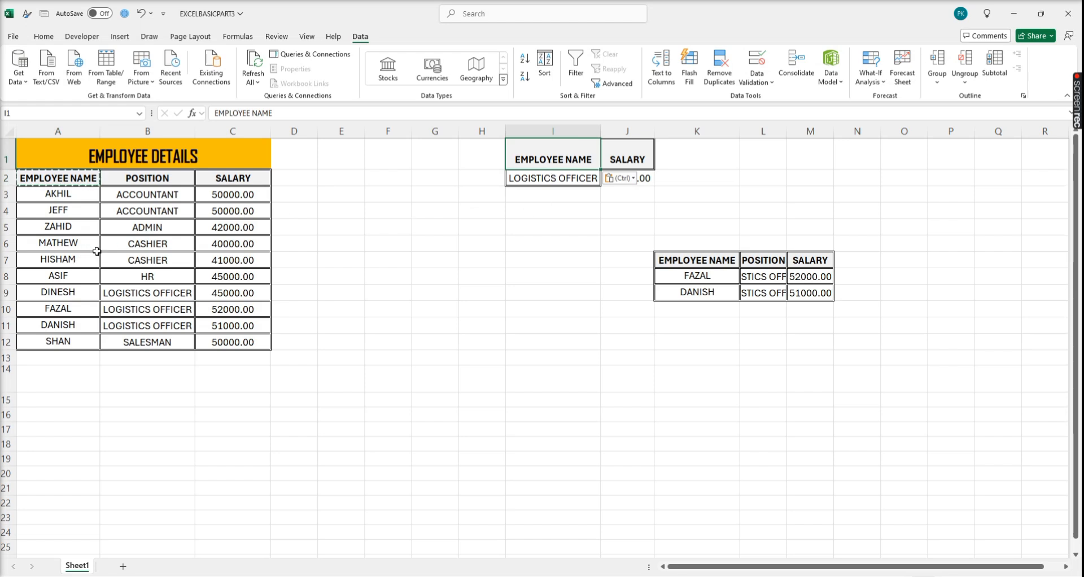
Step: Replace the criterion in I2 under EMPLOYEE NAME with A*
{"action": "left_click", "coordinate": [549, 176]}
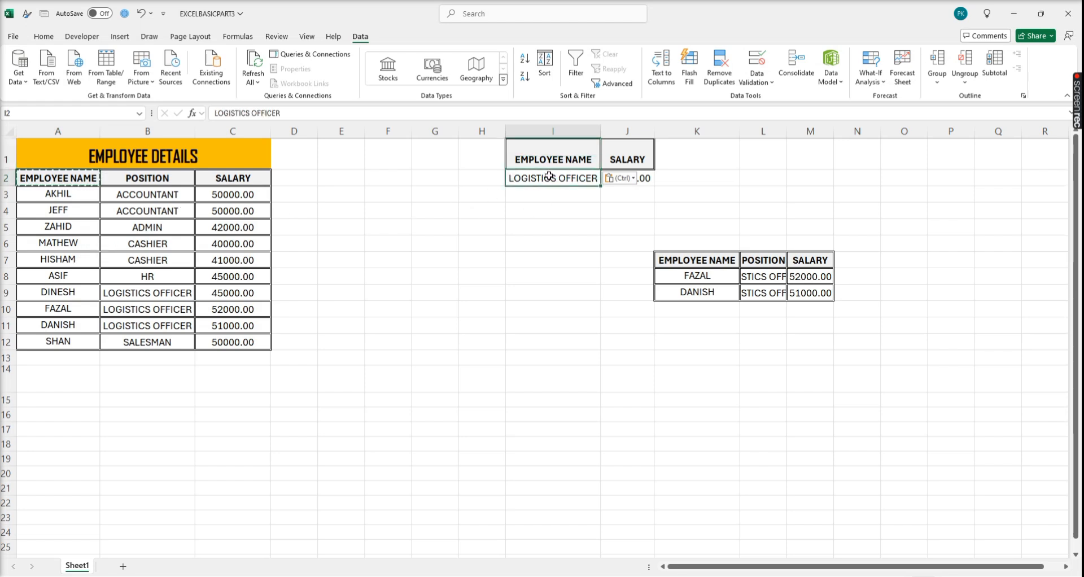
{"action": "key", "text": "Escape"}
{"action": "type", "text": "A"}
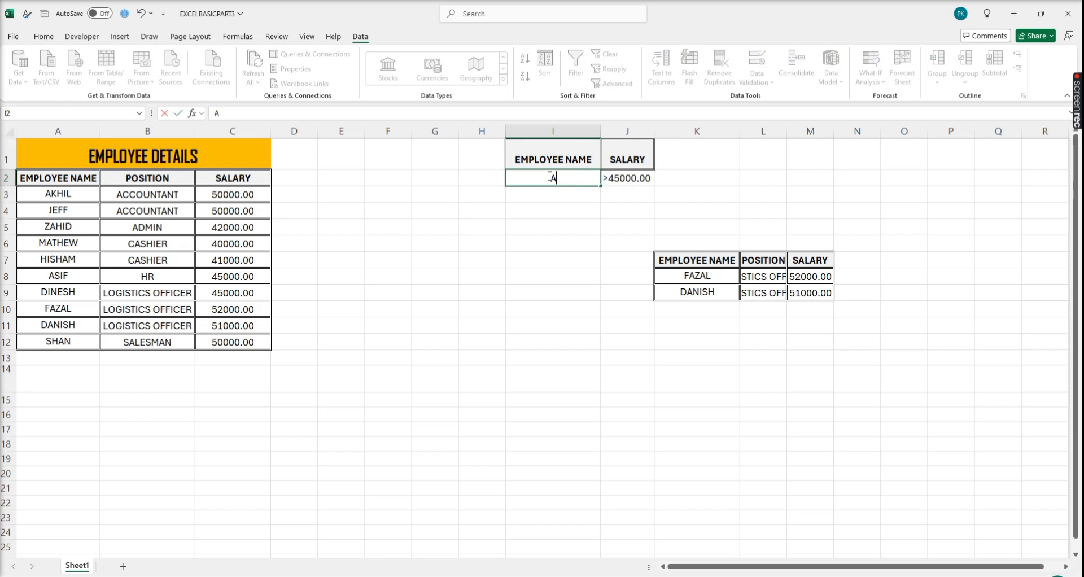
{"action": "type", "text": "*"}
{"action": "key", "text": "Return"}
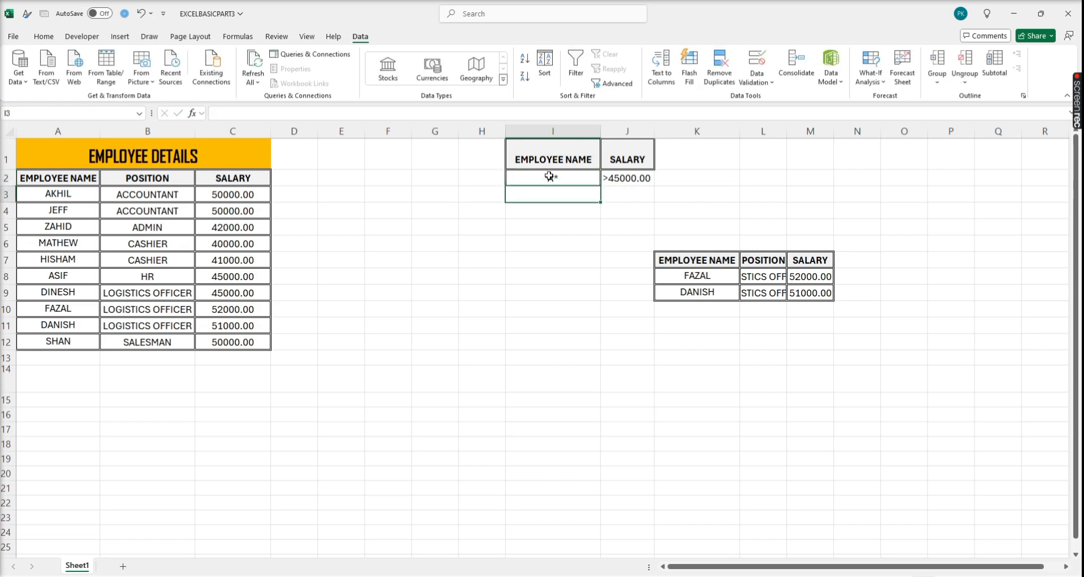
{"action": "left_click", "coordinate": [559, 177]}
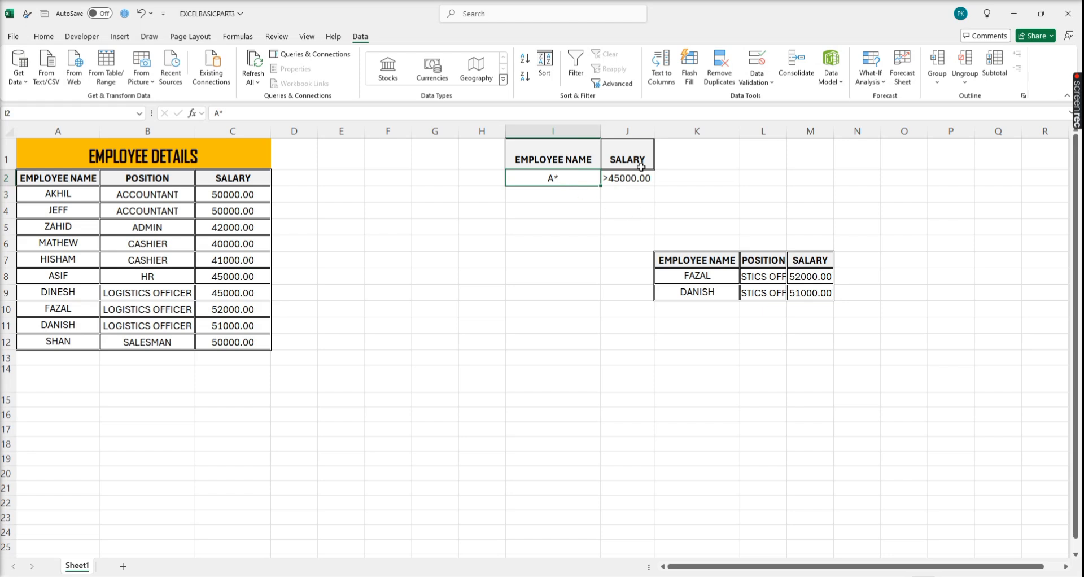
Step: Set up an Advanced Filter on the employee table A2:C12 with I1:J2 as the criteria range
{"action": "left_click", "coordinate": [524, 352]}
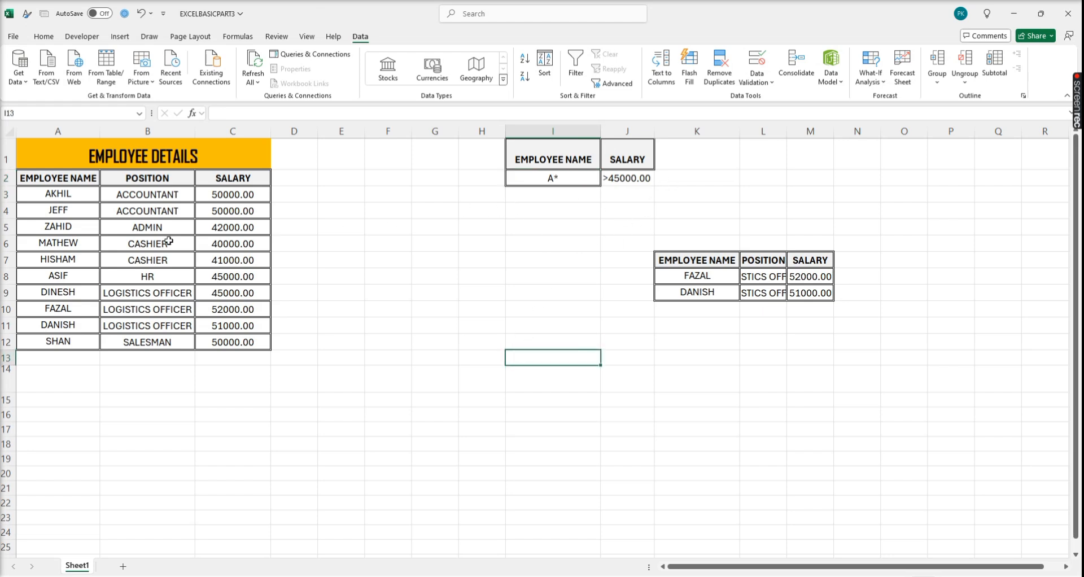
{"action": "left_click", "coordinate": [154, 225]}
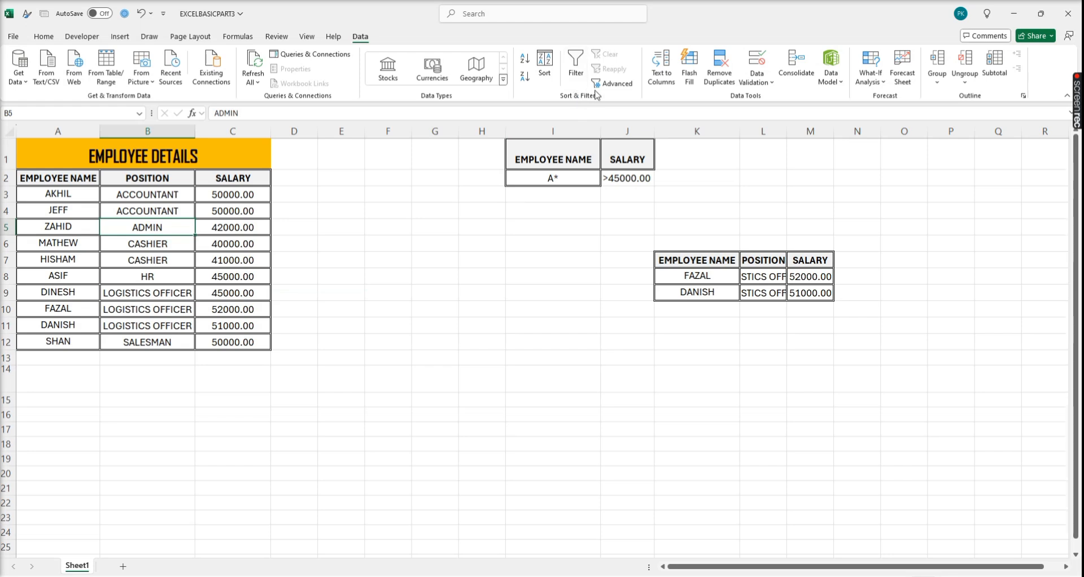
{"action": "left_click", "coordinate": [612, 84]}
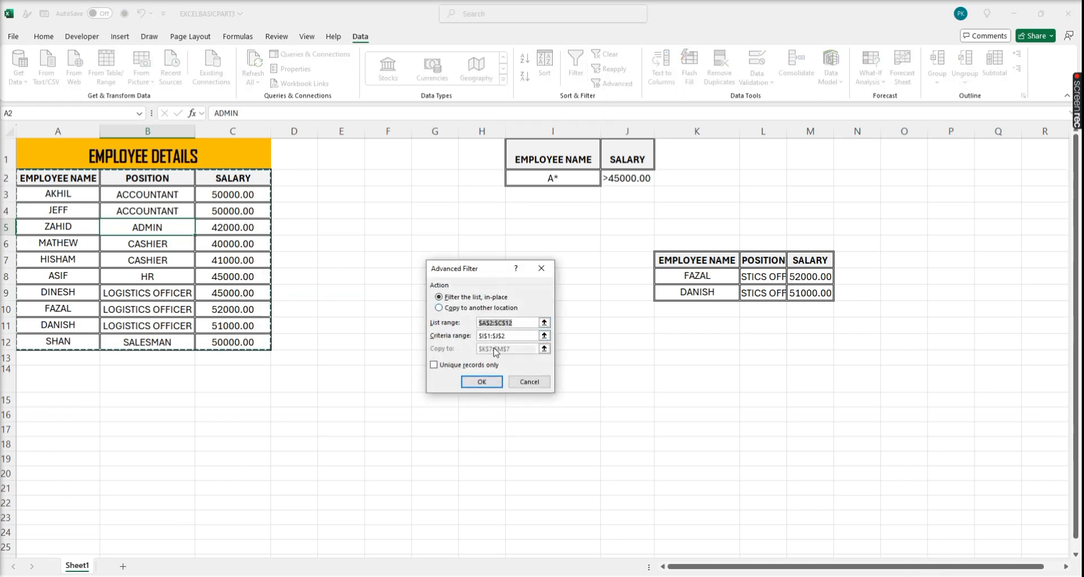
{"action": "left_click", "coordinate": [509, 335]}
{"action": "key", "text": "BackSpace"}
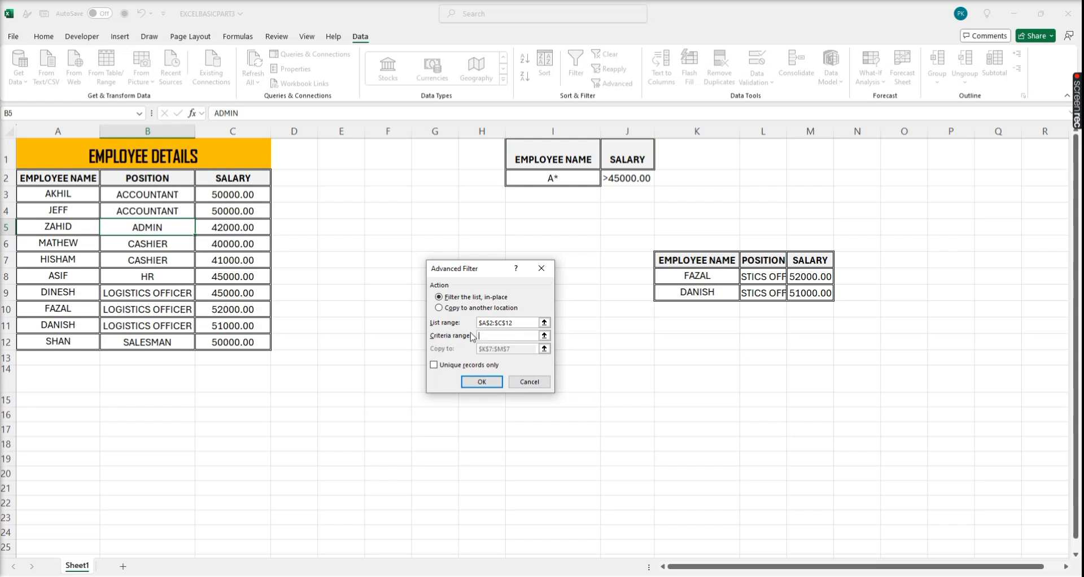
{"action": "left_click_drag", "start_coordinate": [585, 140], "coordinate": [618, 182]}
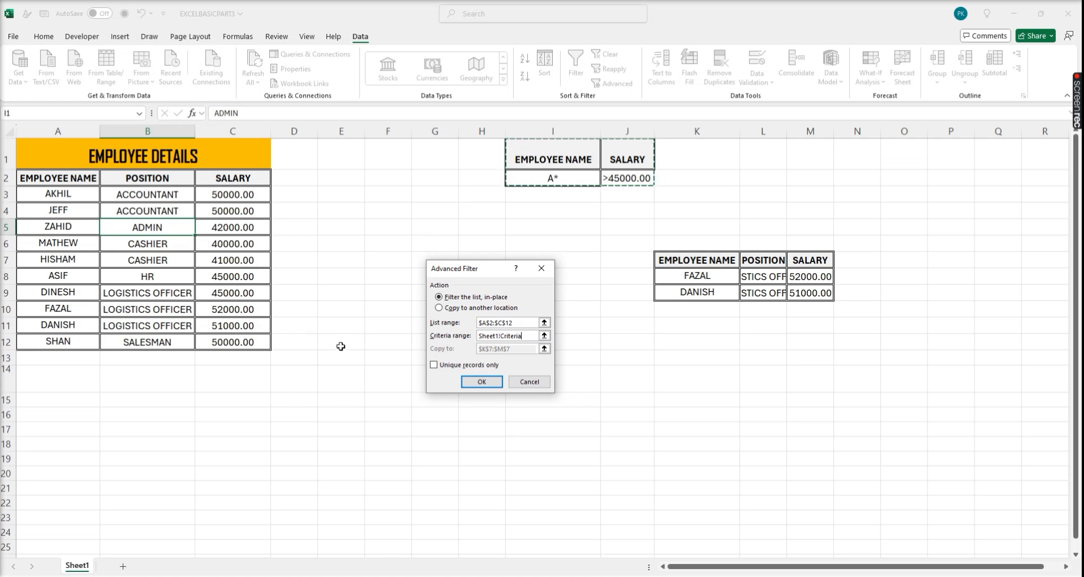
Step: Run the Advanced Filter with its results copied to K15, and fit column L to its content
{"action": "left_click", "coordinate": [473, 307]}
{"action": "left_click_drag", "start_coordinate": [511, 349], "coordinate": [477, 349]}
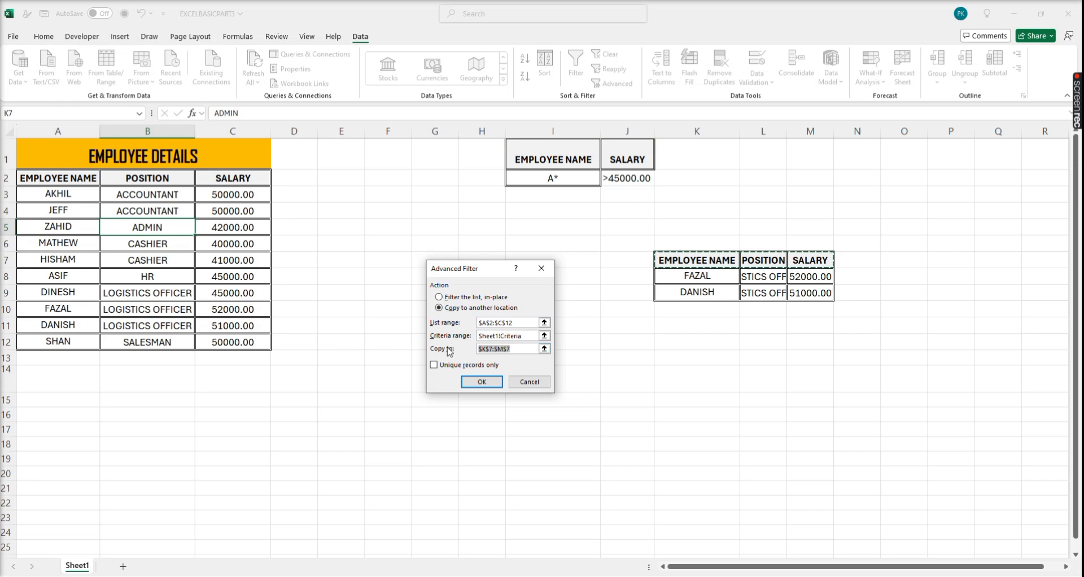
{"action": "key", "text": "BackSpace"}
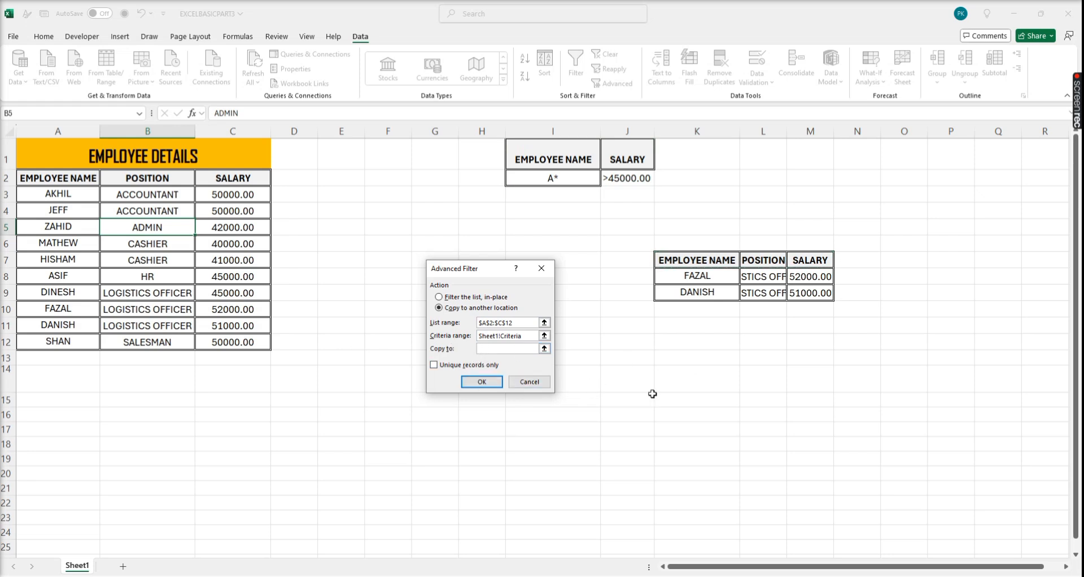
{"action": "left_click", "coordinate": [689, 400]}
{"action": "left_click", "coordinate": [482, 383]}
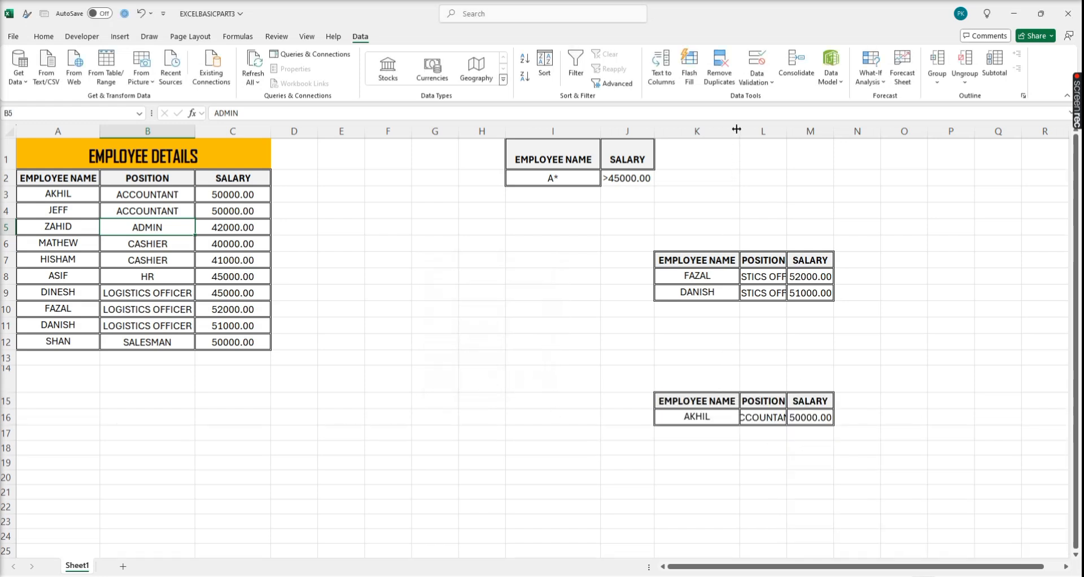
{"action": "double_click", "coordinate": [787, 127]}
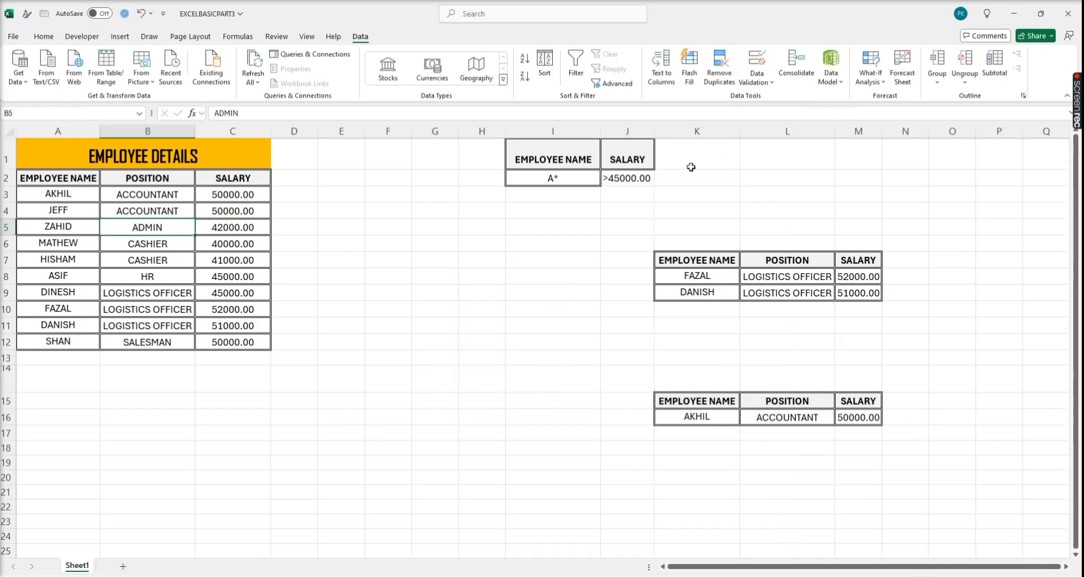
{"action": "double_click", "coordinate": [619, 179]}
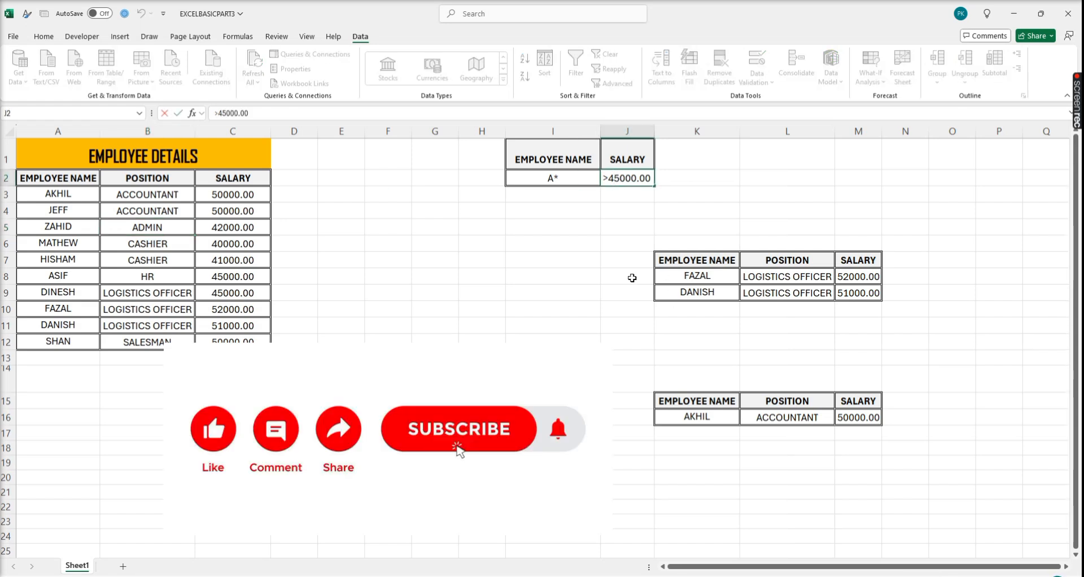
{"action": "left_click", "coordinate": [60, 194]}
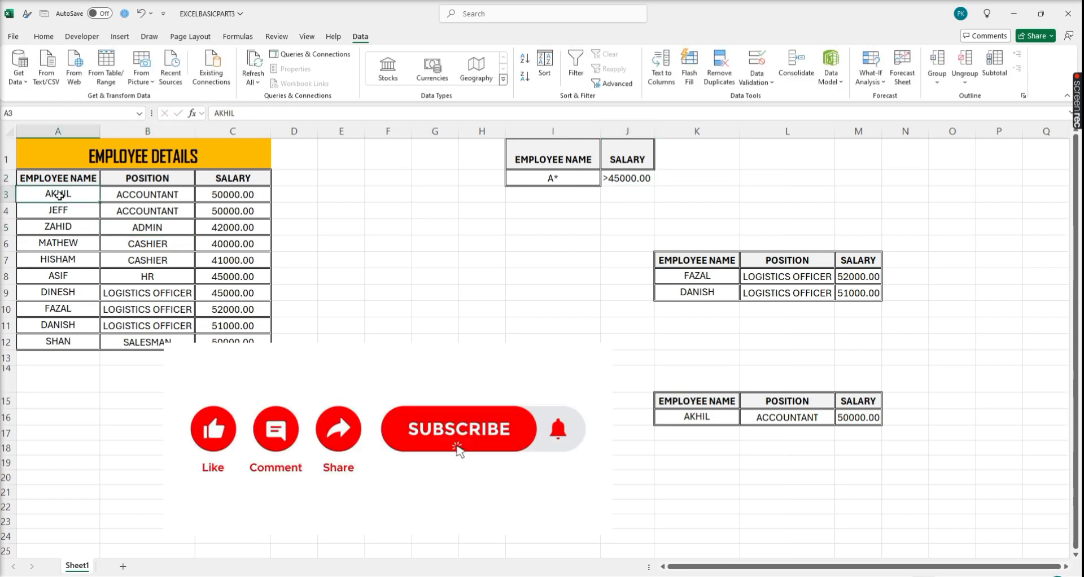